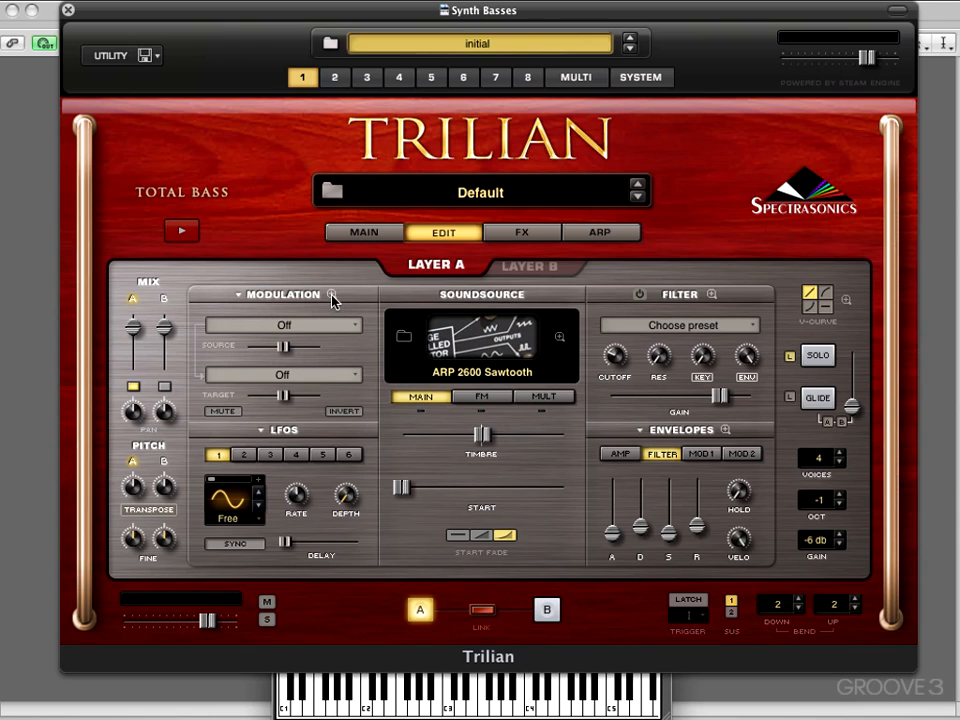
- Open the zoomed modulation matrix to inspect its routings, then return to the edit page
{"action": "left_click", "coordinate": [332, 296]}
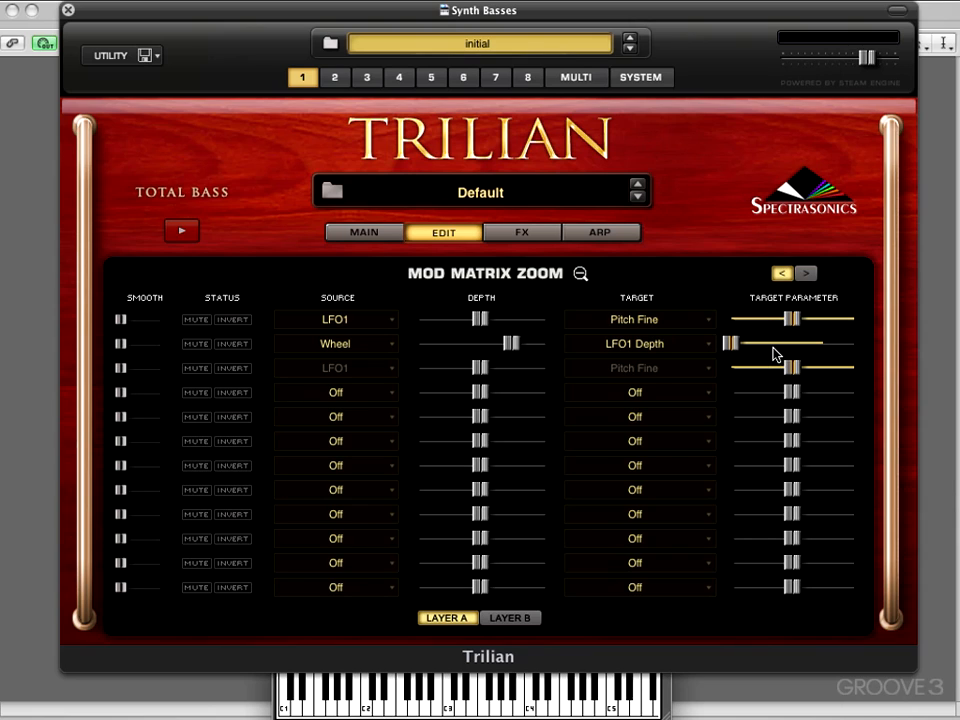
{"action": "left_click", "coordinate": [580, 276]}
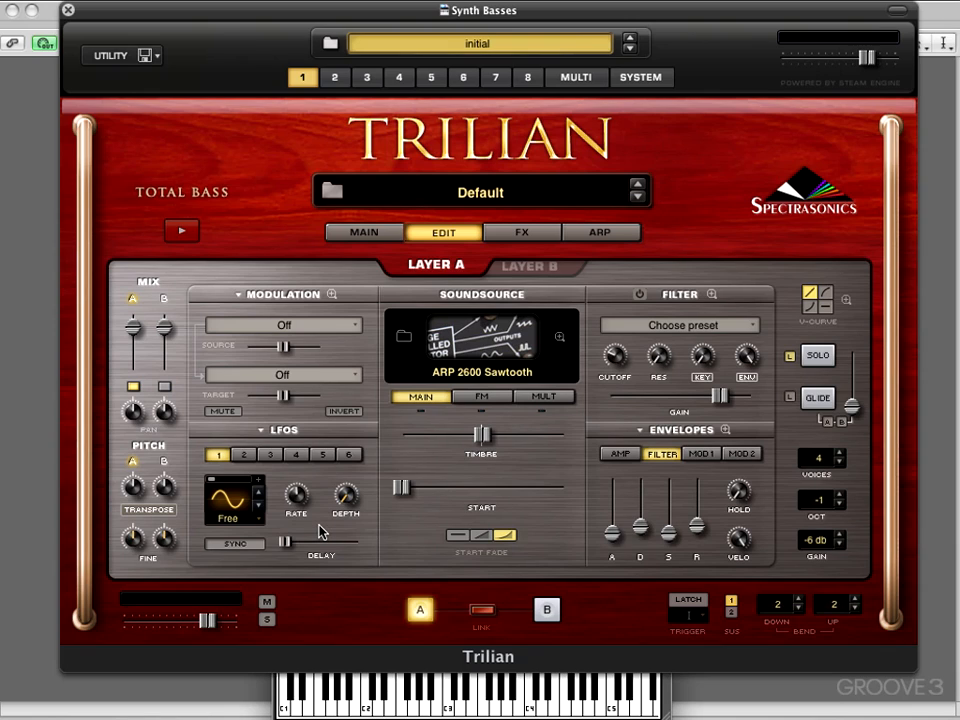
- Turn on the filter and raise its resonance
{"action": "left_click", "coordinate": [641, 296]}
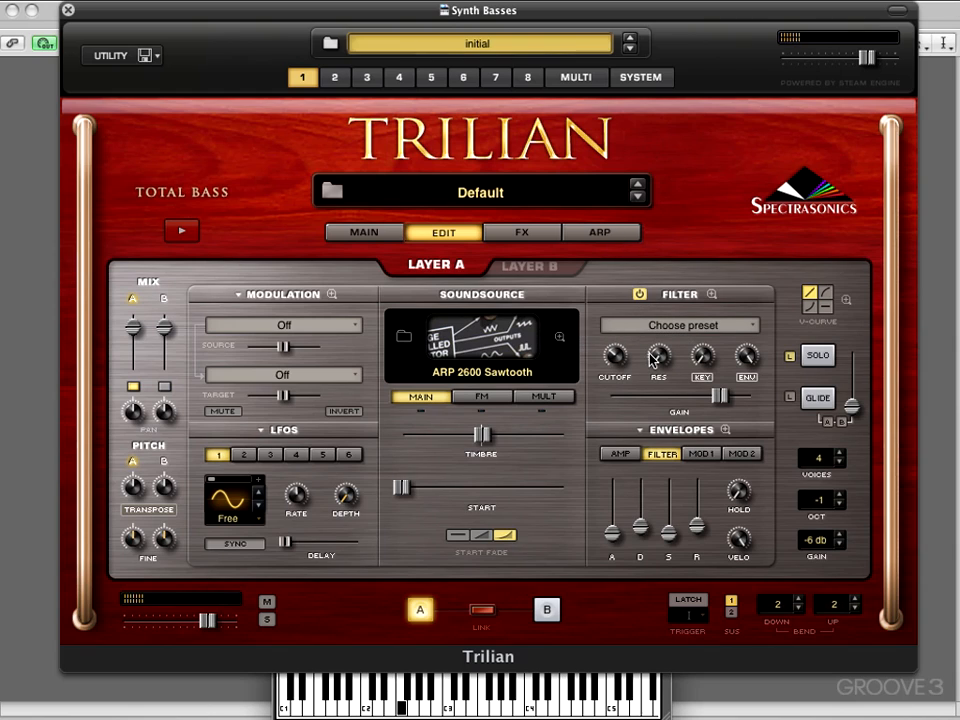
{"action": "left_click_drag", "start_coordinate": [652, 358], "coordinate": [643, 278]}
- Set the modulation source to LFO2
{"action": "left_click", "coordinate": [238, 300]}
{"action": "left_click", "coordinate": [238, 301]}
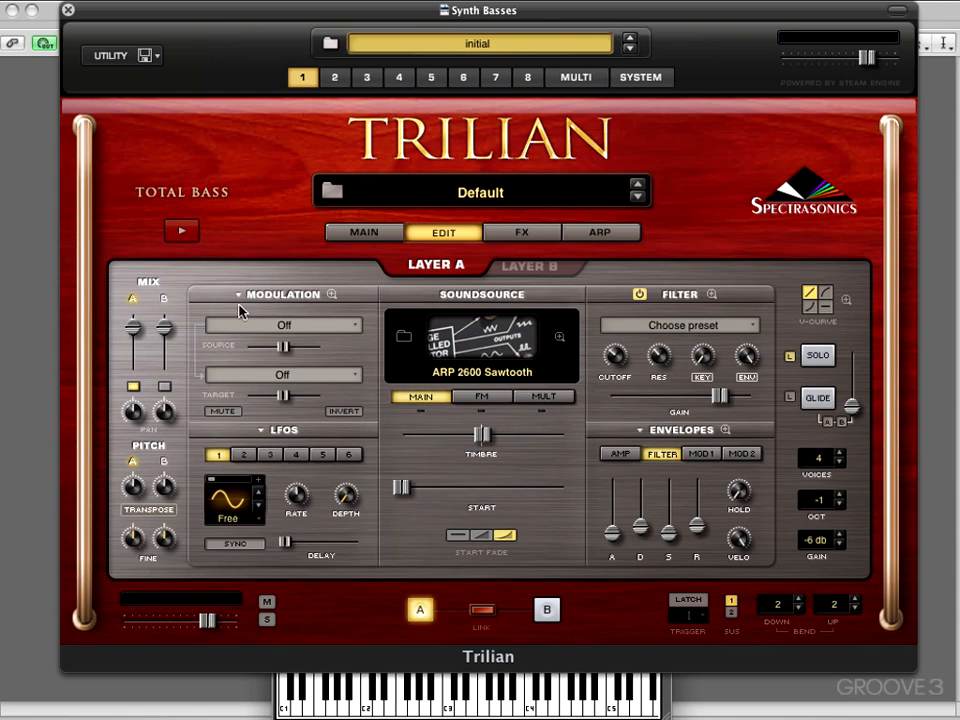
{"action": "left_click", "coordinate": [245, 325]}
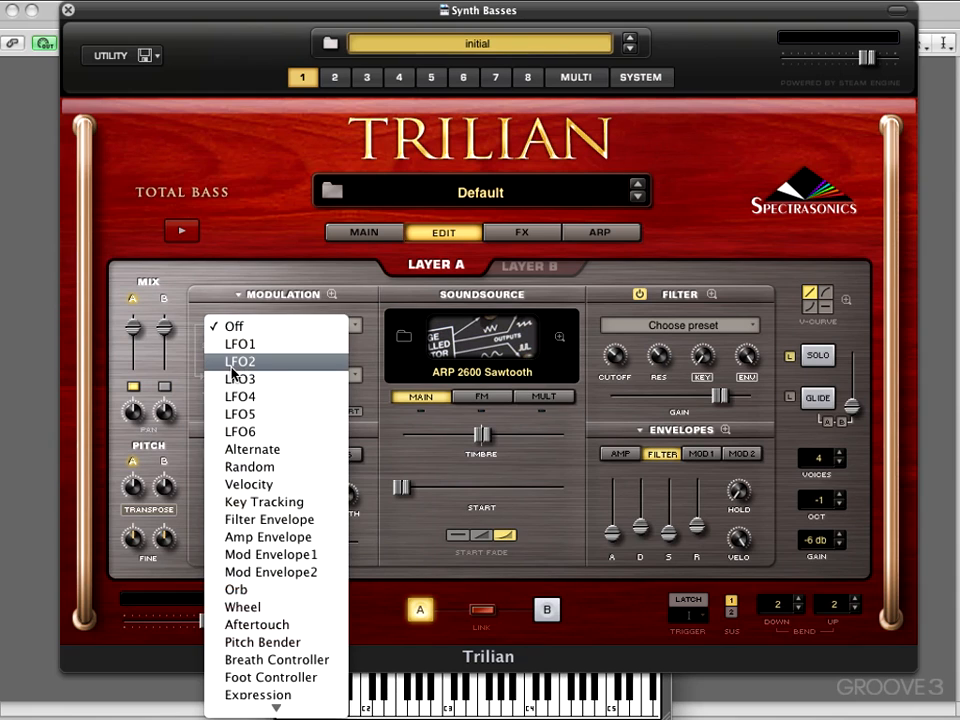
{"action": "left_click", "coordinate": [245, 362]}
- Set the modulation target to Amplitude
{"action": "left_click", "coordinate": [293, 377]}
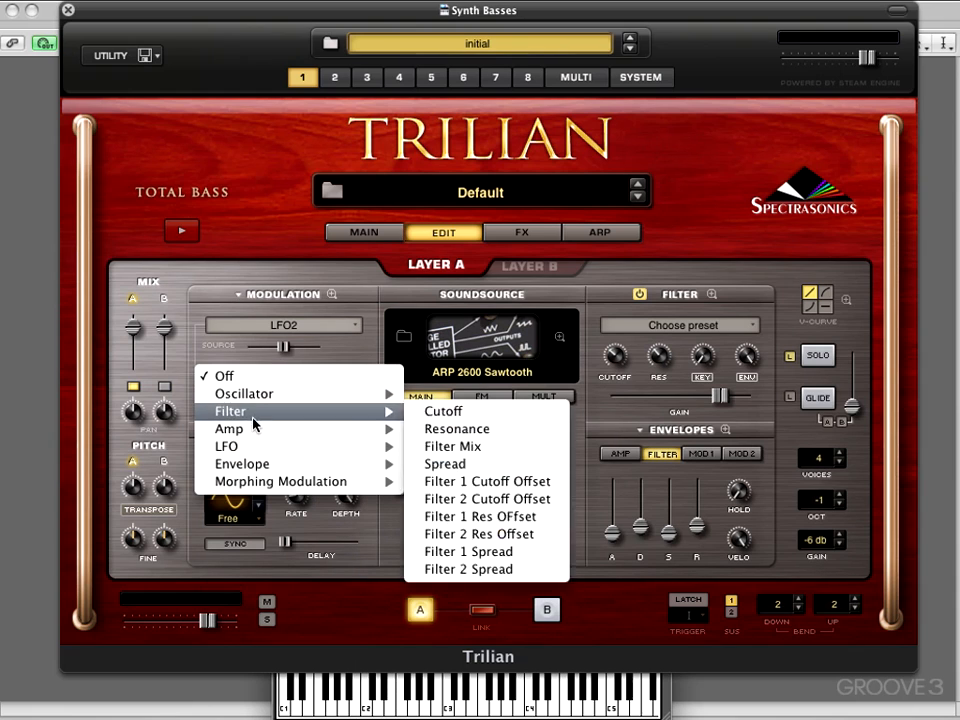
{"action": "mouse_move", "coordinate": [251, 427]}
{"action": "left_click", "coordinate": [436, 432]}
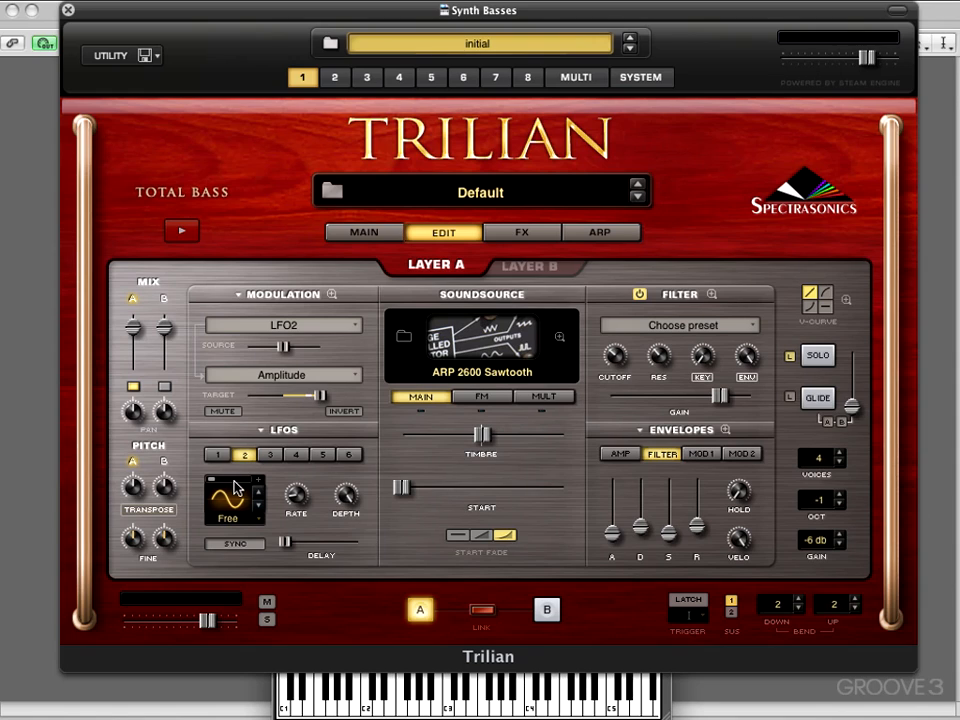
- Lower LFO2's rate slightly and enable its tempo sync
{"action": "left_click", "coordinate": [296, 498]}
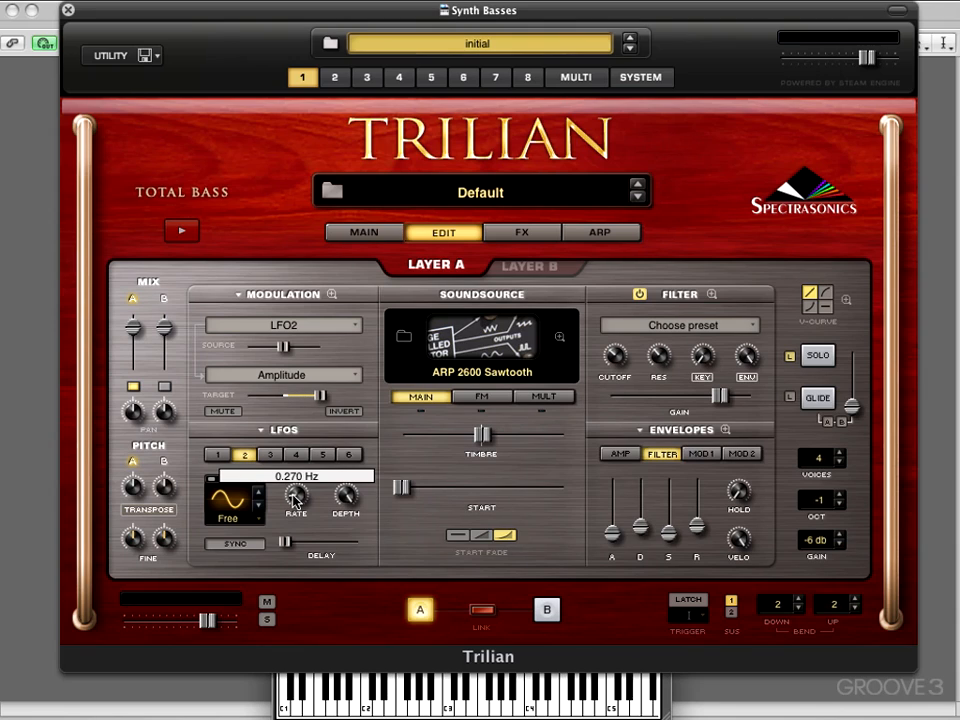
{"action": "mouse_move", "coordinate": [296, 498]}
{"action": "left_mouse_down"}
{"action": "mouse_move", "coordinate": [297, 518]}
{"action": "mouse_move", "coordinate": [296, 508]}
{"action": "left_mouse_up"}
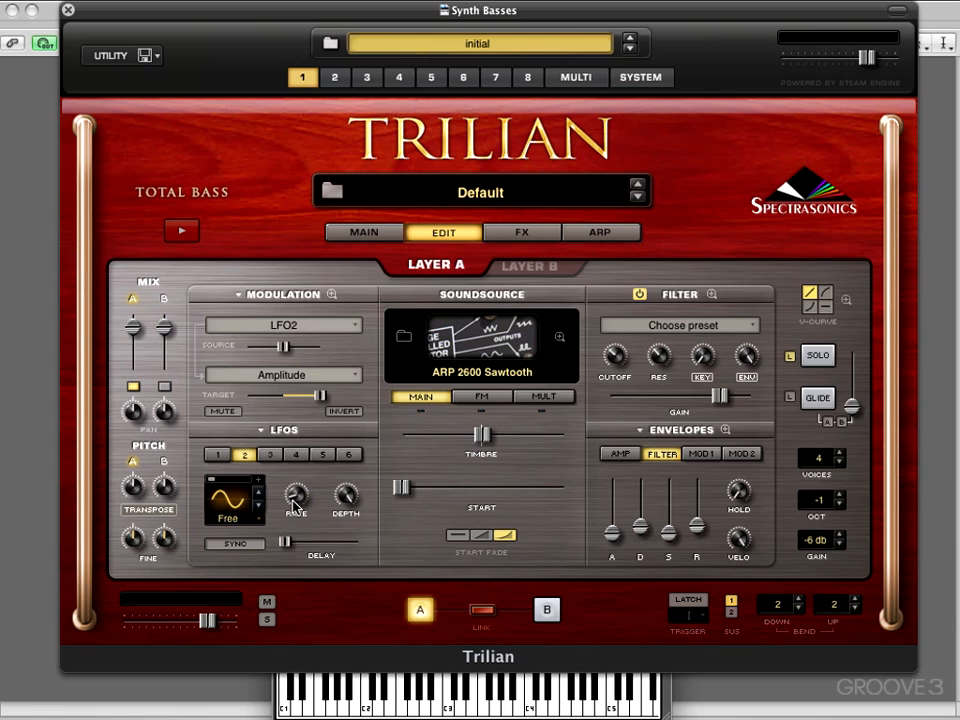
{"action": "left_click", "coordinate": [237, 543]}
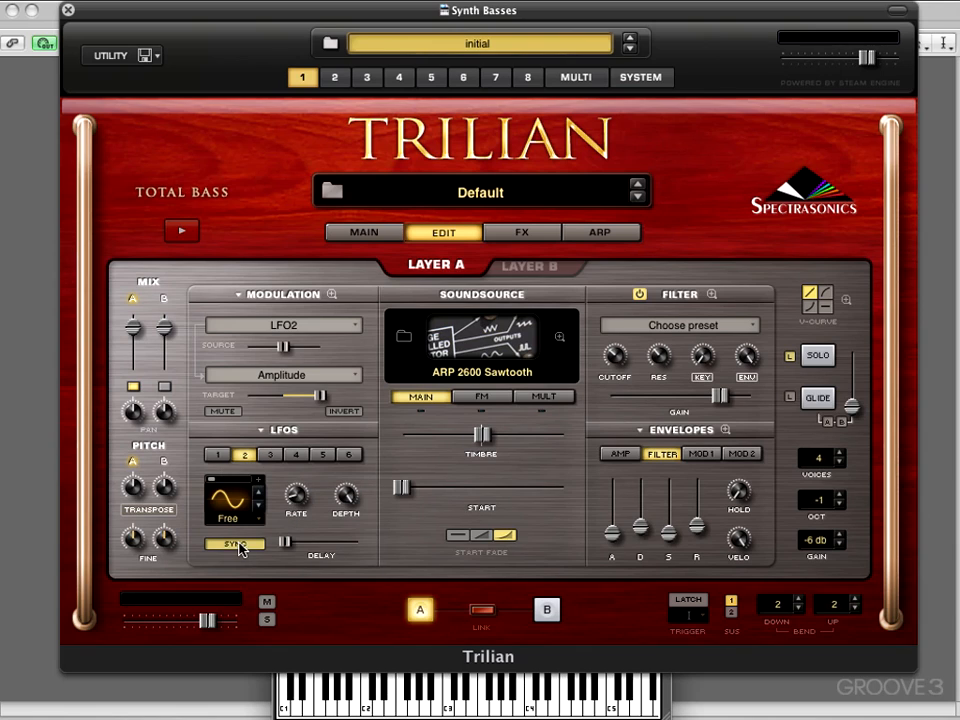
- Reduce the modulation target depth to about the middle of its range
{"action": "left_click", "coordinate": [291, 480]}
{"action": "left_click_drag", "start_coordinate": [291, 484], "coordinate": [277, 417]}
{"action": "left_click_drag", "start_coordinate": [320, 398], "coordinate": [283, 410]}
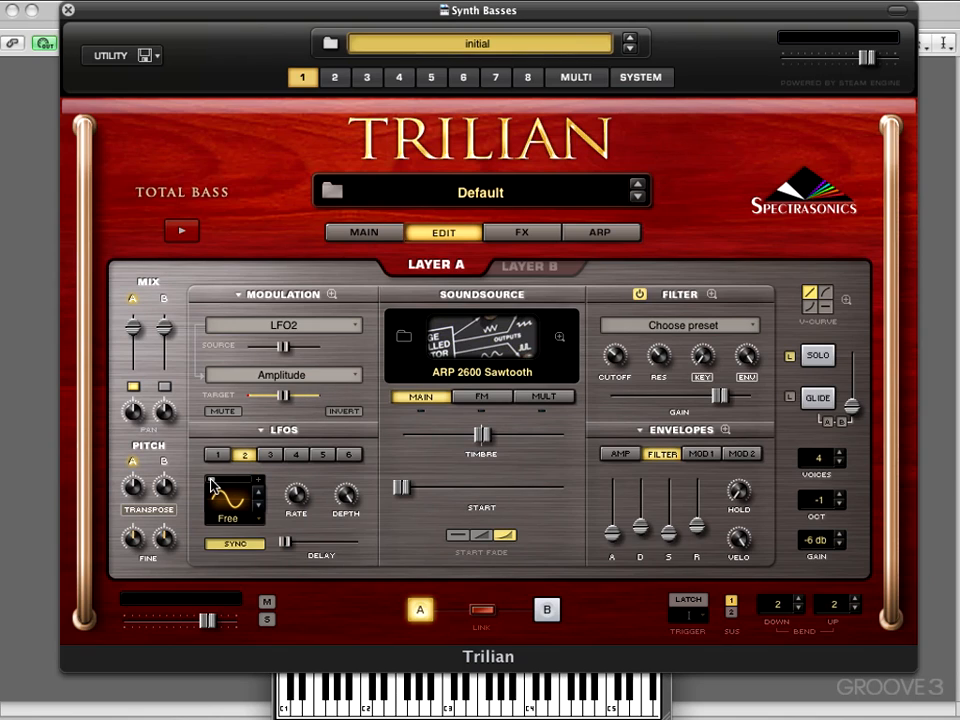
- Set LFO2's trigger mode to Note
{"action": "mouse_move", "coordinate": [212, 485]}
{"action": "left_mouse_down"}
{"action": "mouse_move", "coordinate": [240, 488]}
{"action": "mouse_move", "coordinate": [212, 485]}
{"action": "left_mouse_up"}
{"action": "left_click", "coordinate": [228, 519]}
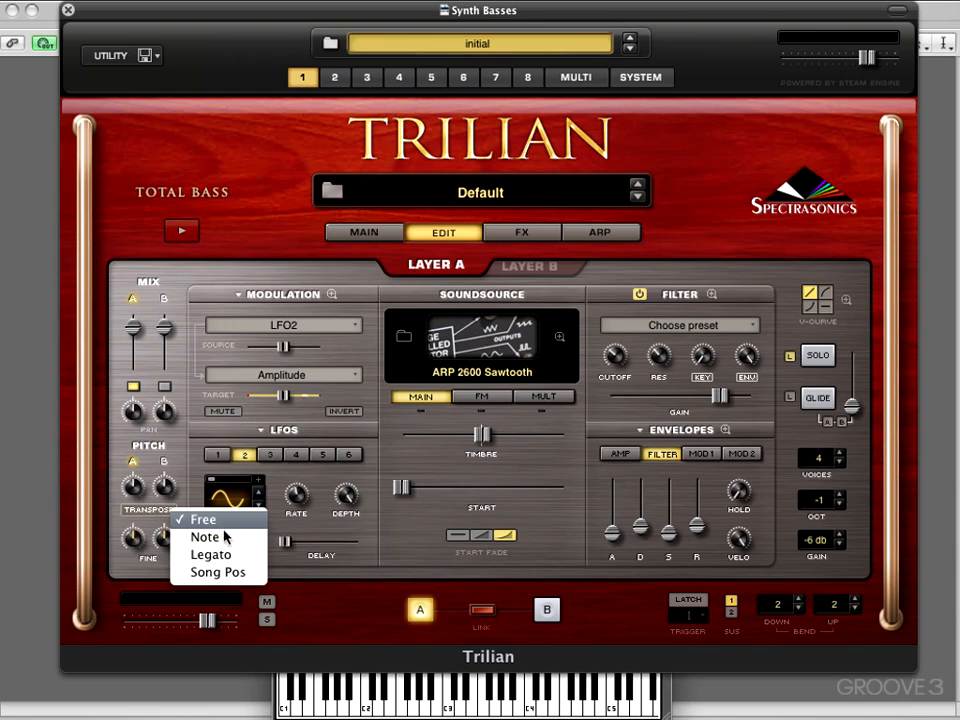
{"action": "left_click", "coordinate": [222, 540]}
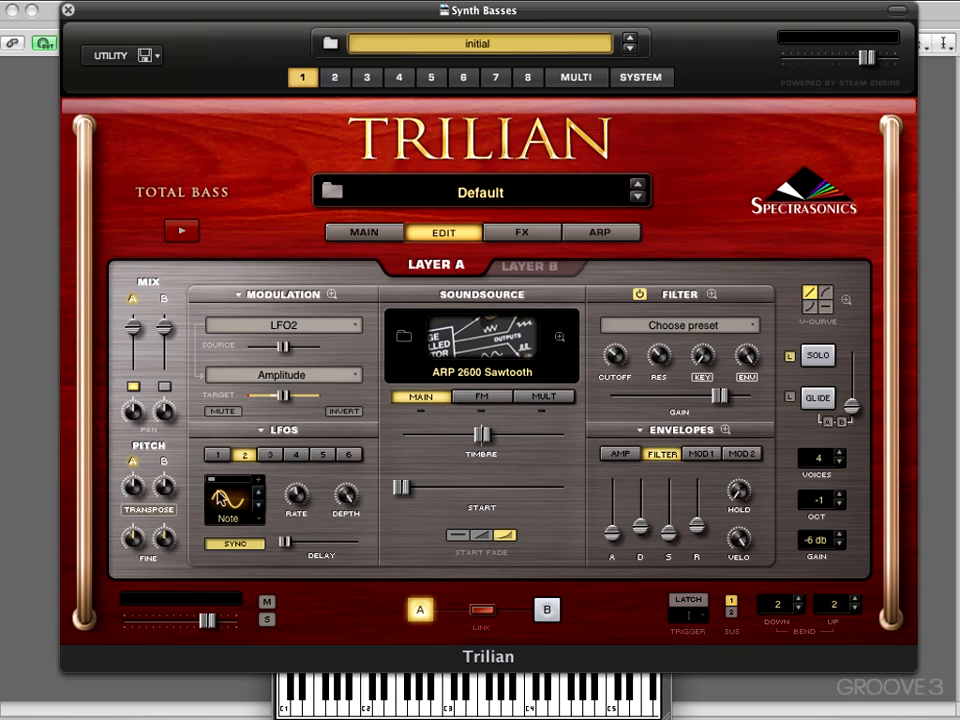
- Try LFO2's Legato and Song Pos trigger modes, then return it to Note
{"action": "left_click", "coordinate": [228, 521]}
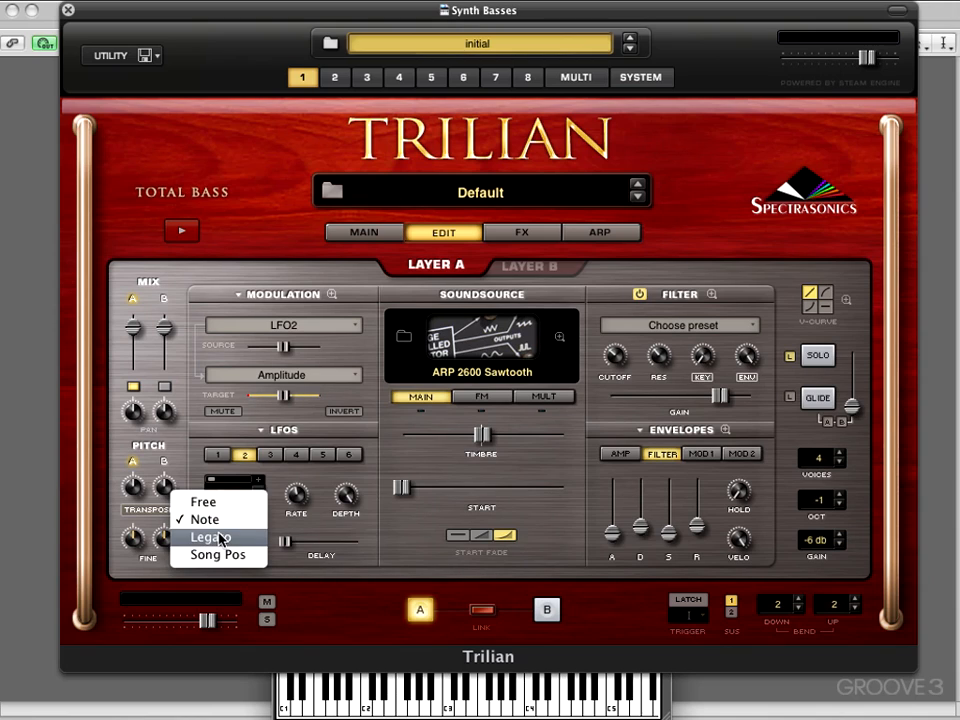
{"action": "left_click", "coordinate": [218, 535]}
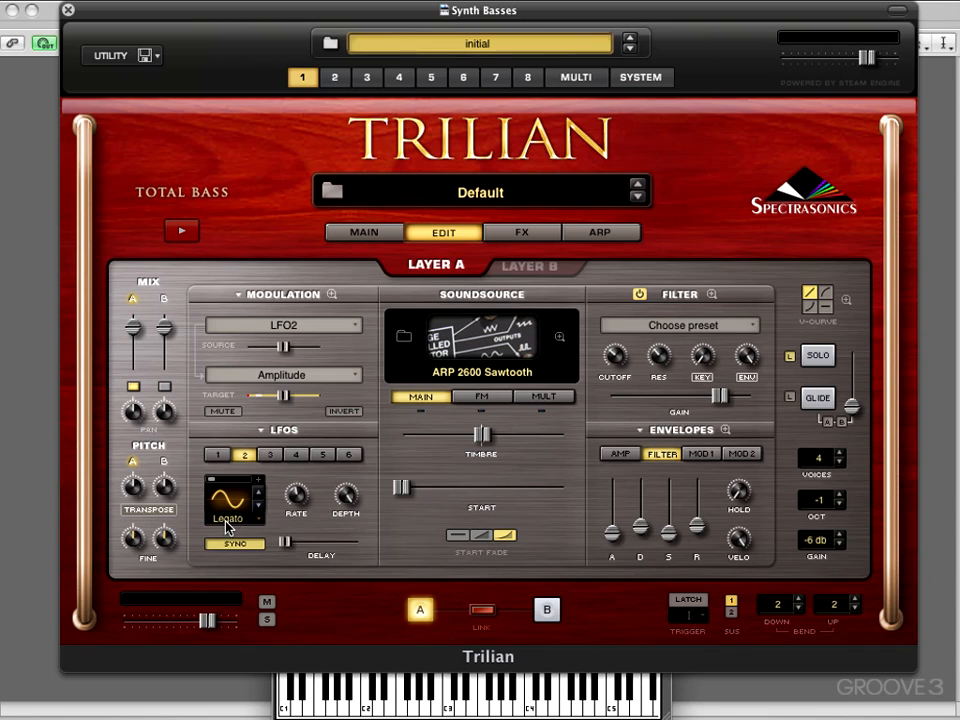
{"action": "left_click", "coordinate": [228, 524]}
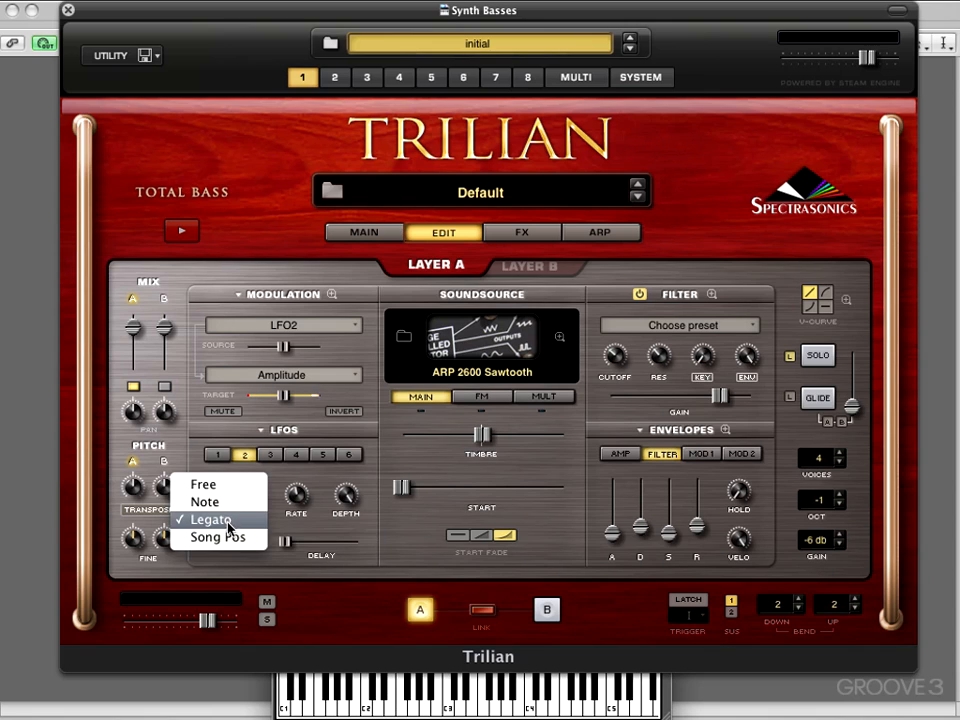
{"action": "left_click", "coordinate": [222, 537]}
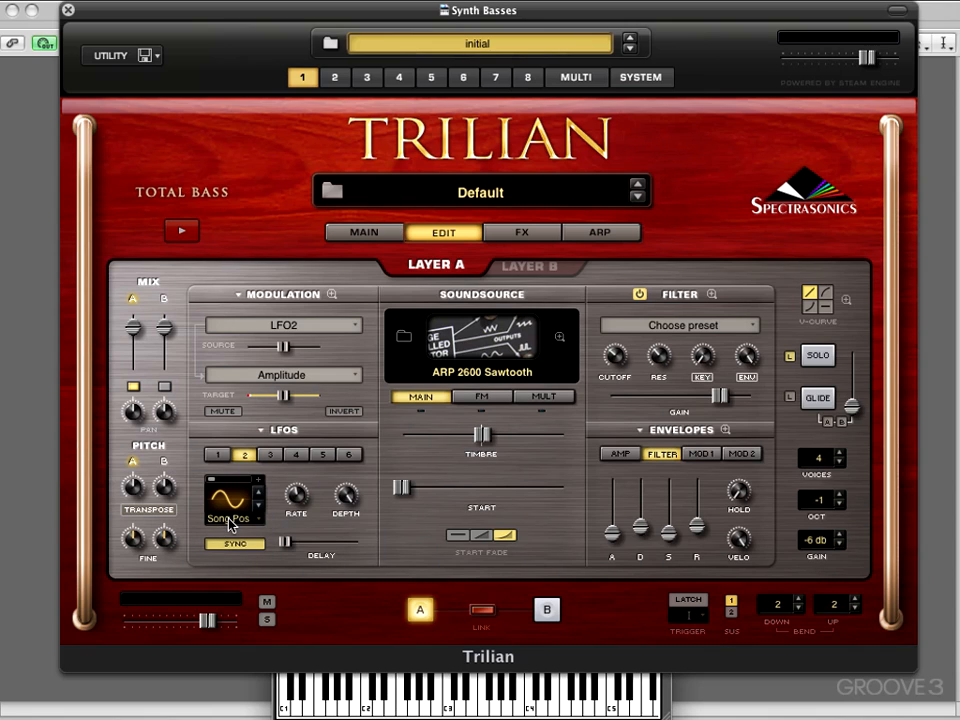
{"action": "left_click", "coordinate": [221, 524]}
{"action": "left_click", "coordinate": [200, 467]}
{"action": "left_click", "coordinate": [229, 518]}
{"action": "left_click", "coordinate": [229, 538]}
- Mute the modulation routing and unmute it again
{"action": "left_click", "coordinate": [224, 411]}
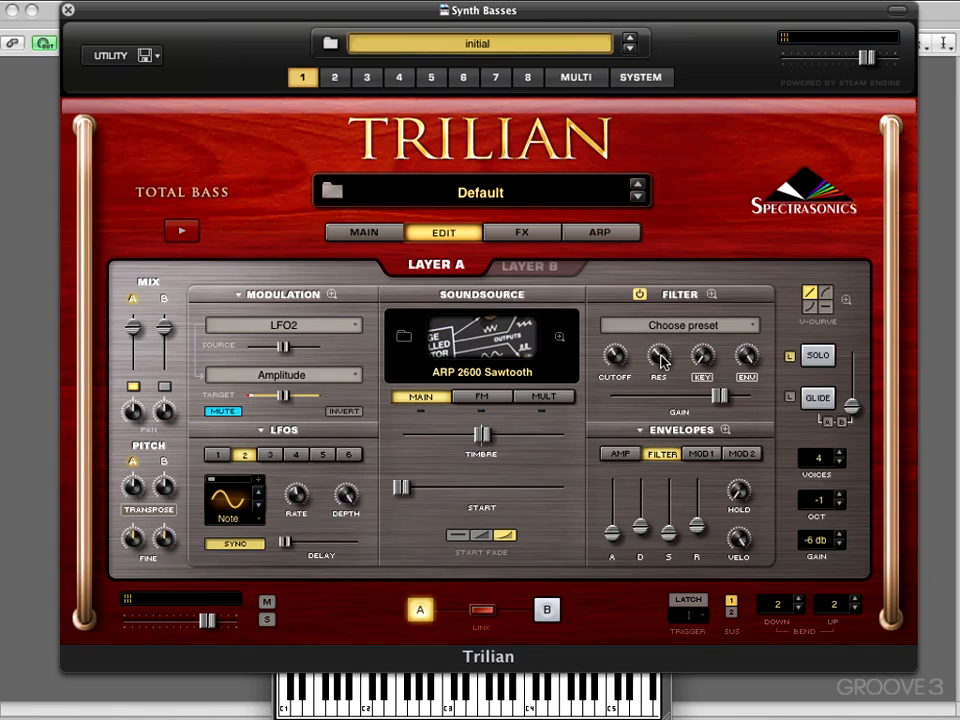
{"action": "mouse_move", "coordinate": [660, 355]}
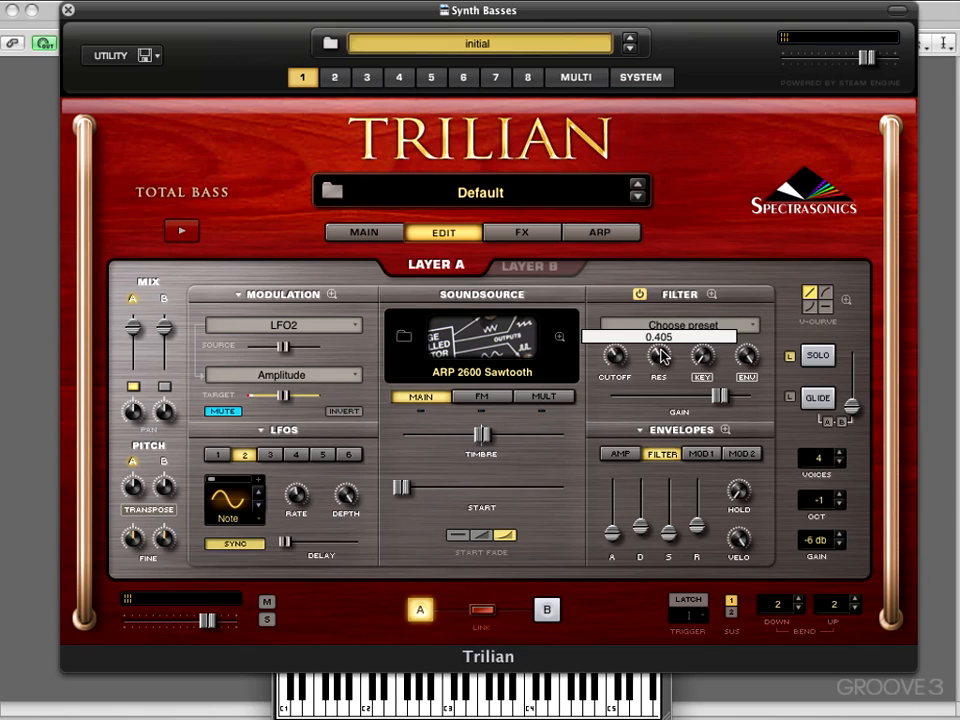
{"action": "left_click", "coordinate": [226, 412]}
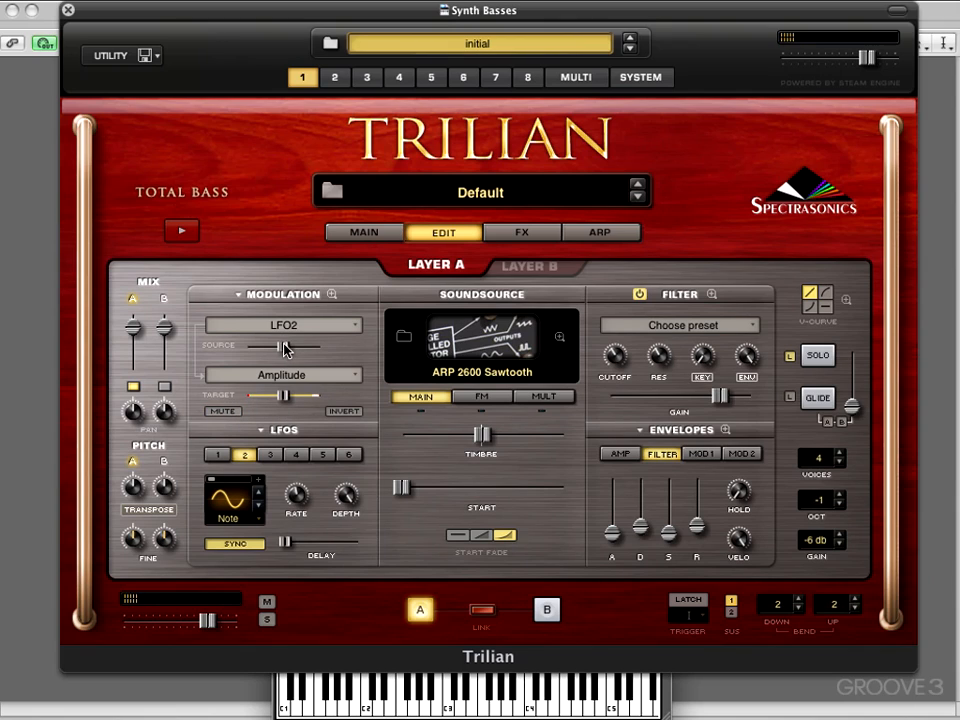
- Raise the modulation source depth to near maximum and set the target depth around center
{"action": "left_click_drag", "start_coordinate": [284, 347], "coordinate": [318, 348]}
{"action": "mouse_move", "coordinate": [281, 398]}
{"action": "left_mouse_down"}
{"action": "mouse_move", "coordinate": [309, 399]}
{"action": "mouse_move", "coordinate": [280, 400]}
{"action": "left_mouse_up"}
{"action": "left_click_drag", "start_coordinate": [255, 398], "coordinate": [285, 397]}
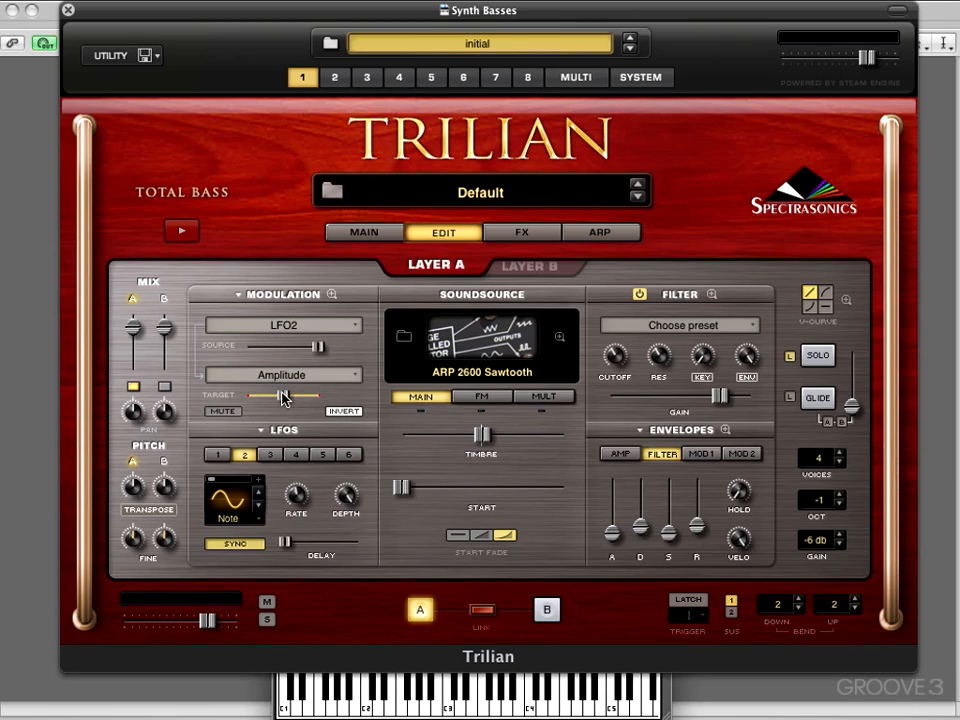
- Switch LFO2's waveform to a triangle shape
{"action": "left_click", "coordinate": [347, 412]}
{"action": "left_click", "coordinate": [259, 507]}
- Raise LFO2's delay and bring it back to zero
{"action": "left_click_drag", "start_coordinate": [285, 542], "coordinate": [326, 547]}
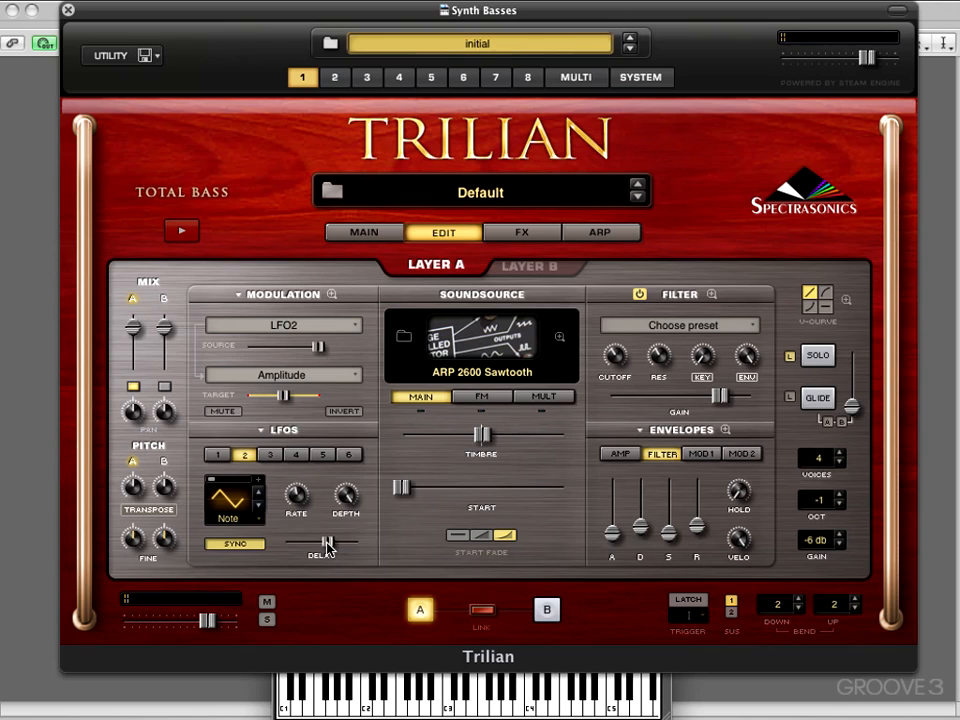
{"action": "left_click_drag", "start_coordinate": [327, 542], "coordinate": [272, 540]}
- Switch LFO2's waveform to a square shape
{"action": "left_click", "coordinate": [259, 508]}
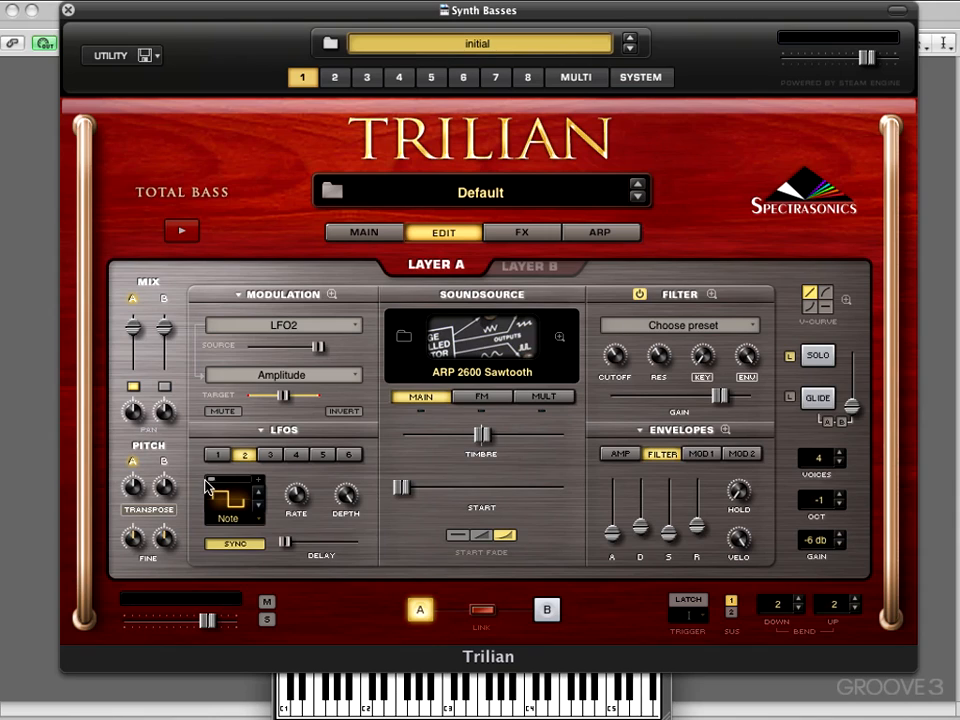
{"action": "left_click_drag", "start_coordinate": [210, 487], "coordinate": [244, 495]}
{"action": "left_click", "coordinate": [344, 411]}
{"action": "left_click", "coordinate": [344, 411]}
{"action": "left_click_drag", "start_coordinate": [229, 480], "coordinate": [201, 483]}
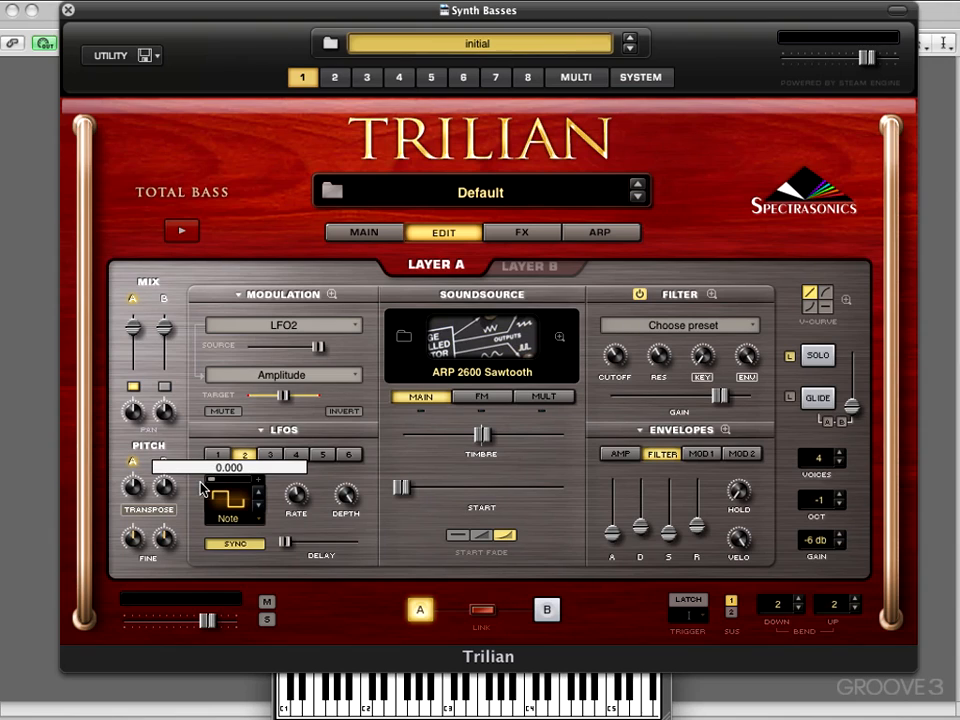
{"action": "left_click", "coordinate": [259, 506]}
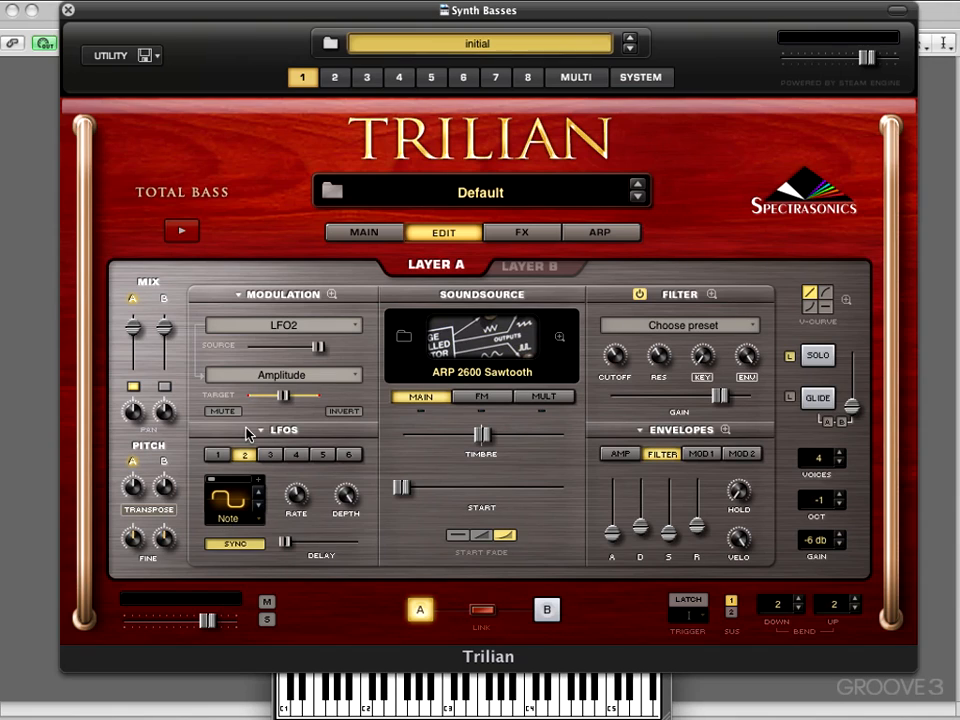
- Fine-tune LFO2's rate knob
{"action": "left_click", "coordinate": [295, 500]}
{"action": "left_click_drag", "start_coordinate": [296, 500], "coordinate": [296, 500]}
{"action": "left_click_drag", "start_coordinate": [298, 501], "coordinate": [290, 507]}
- Change the modulation target to Amp Pan
{"action": "left_click", "coordinate": [259, 378]}
{"action": "mouse_move", "coordinate": [259, 379]}
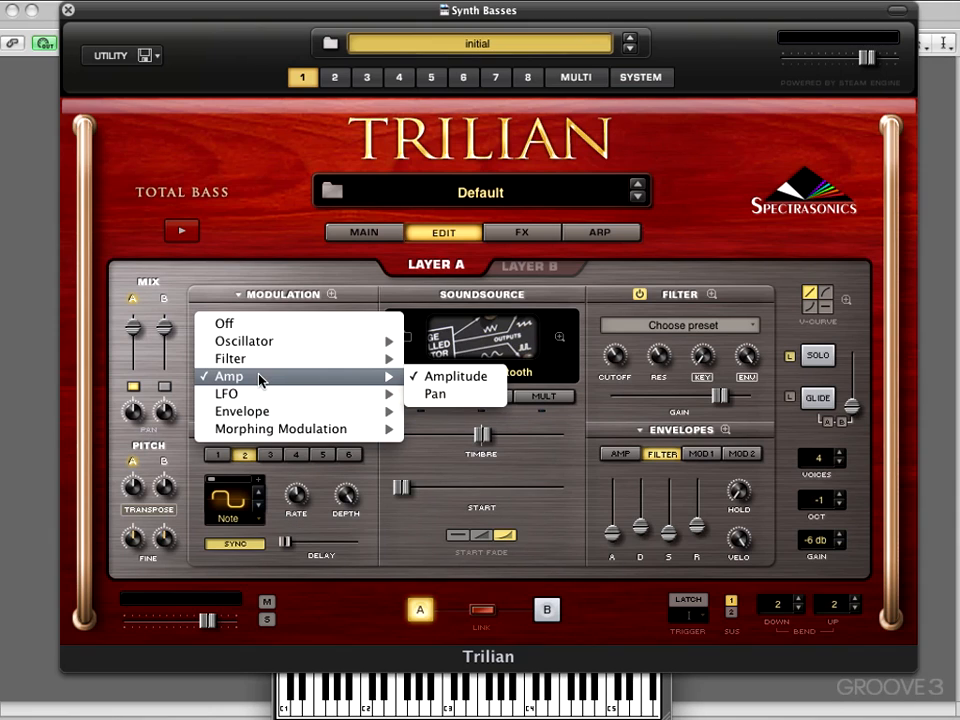
{"action": "left_click", "coordinate": [435, 395]}
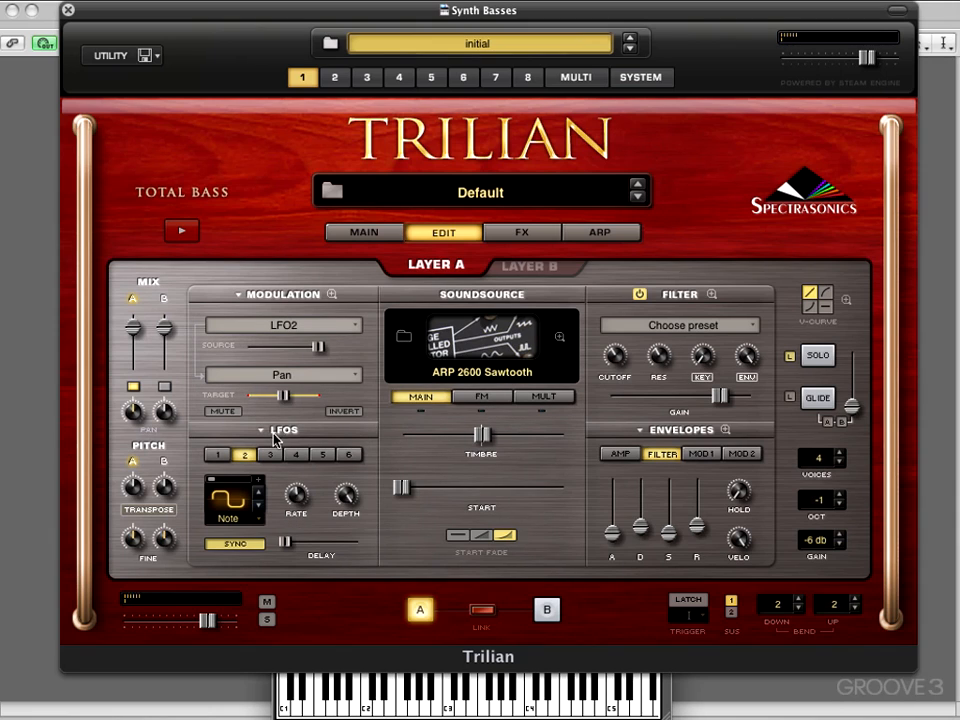
- Set the modulation target back to Amplitude and step LFO2's waveform to a descending sawtooth
{"action": "left_click", "coordinate": [282, 375]}
{"action": "mouse_move", "coordinate": [282, 376]}
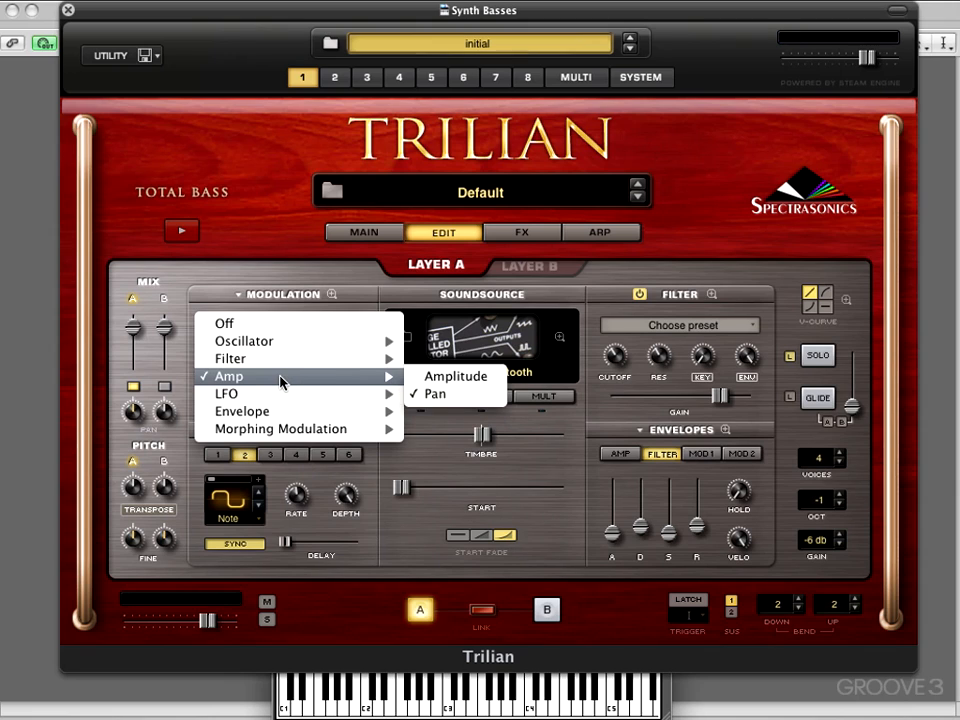
{"action": "left_click", "coordinate": [455, 382]}
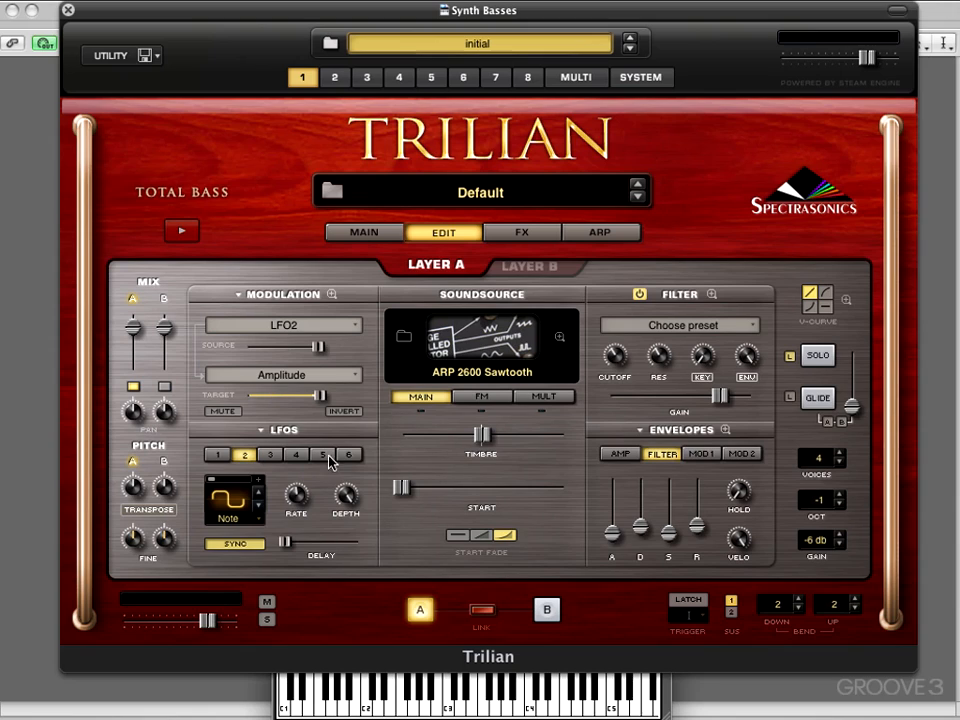
{"action": "left_click", "coordinate": [258, 505]}
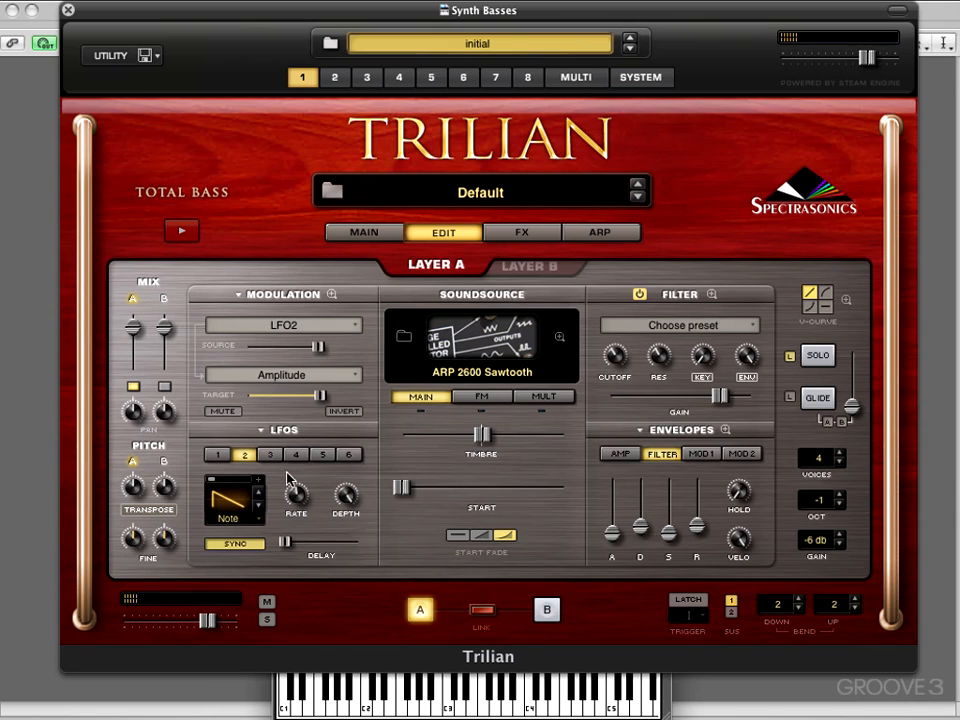
- Change the modulation target to Amp Pan
{"action": "left_click", "coordinate": [327, 376]}
{"action": "mouse_move", "coordinate": [330, 377]}
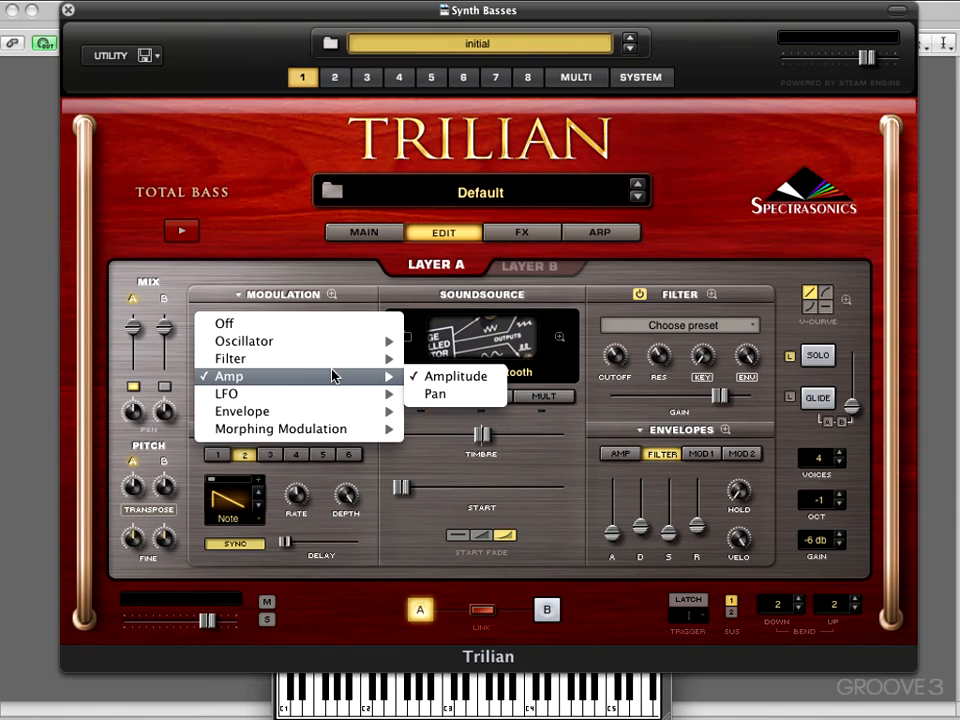
{"action": "left_click", "coordinate": [433, 395]}
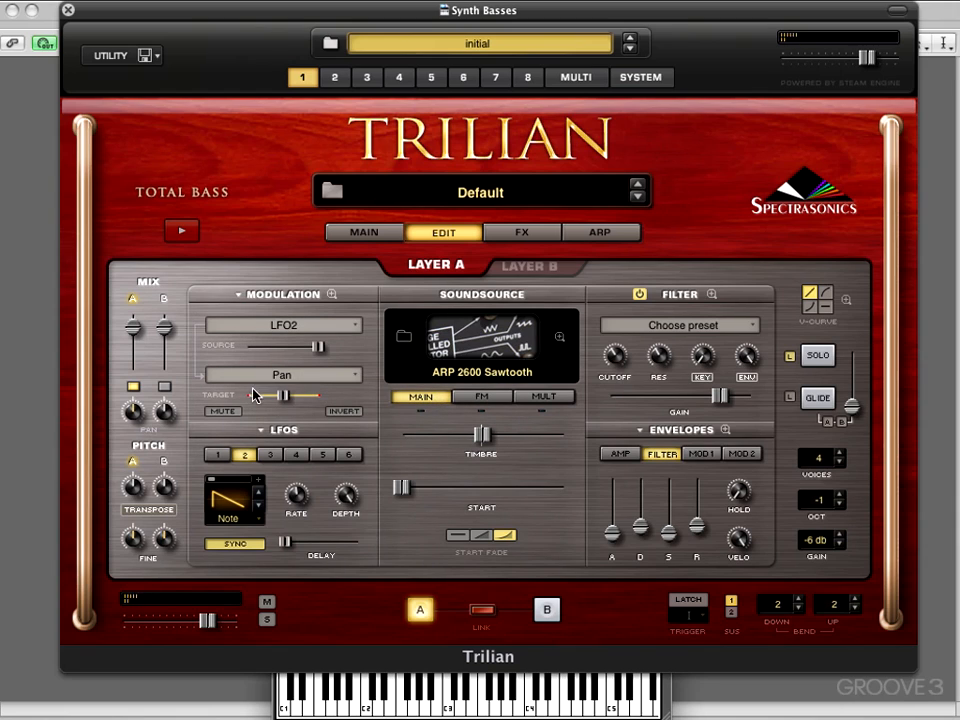
{"action": "mouse_move", "coordinate": [284, 396]}
{"action": "left_mouse_down"}
{"action": "mouse_move", "coordinate": [332, 400]}
{"action": "mouse_move", "coordinate": [262, 395]}
{"action": "mouse_move", "coordinate": [284, 396]}
{"action": "left_mouse_up"}
- Step LFO2's waveform through the rising ramp to a random stepped shape
{"action": "left_click", "coordinate": [259, 507]}
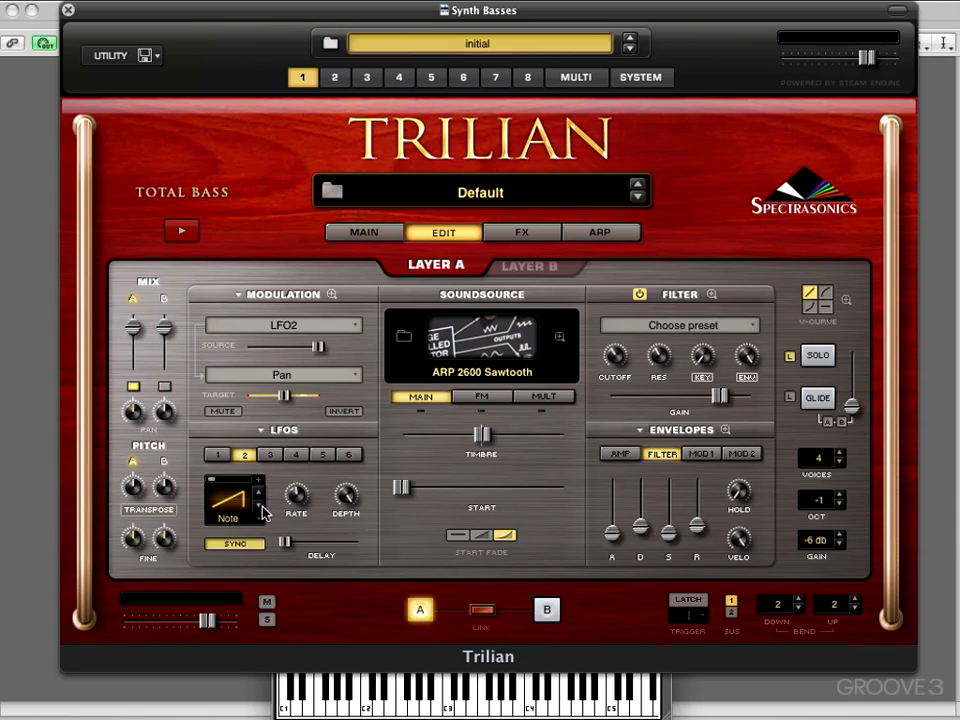
{"action": "left_click", "coordinate": [285, 397]}
{"action": "left_click", "coordinate": [344, 411]}
{"action": "left_click", "coordinate": [343, 411]}
{"action": "left_click", "coordinate": [259, 507]}
- Set the modulation target to Filter Cutoff
{"action": "left_click", "coordinate": [303, 377]}
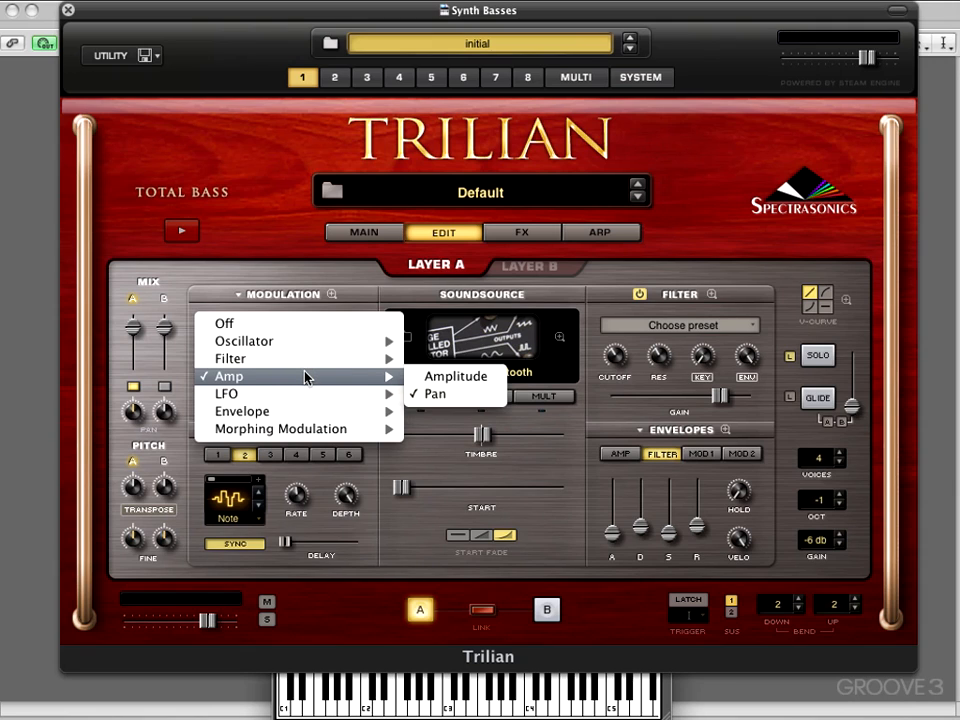
{"action": "mouse_move", "coordinate": [311, 362]}
{"action": "left_click", "coordinate": [476, 360]}
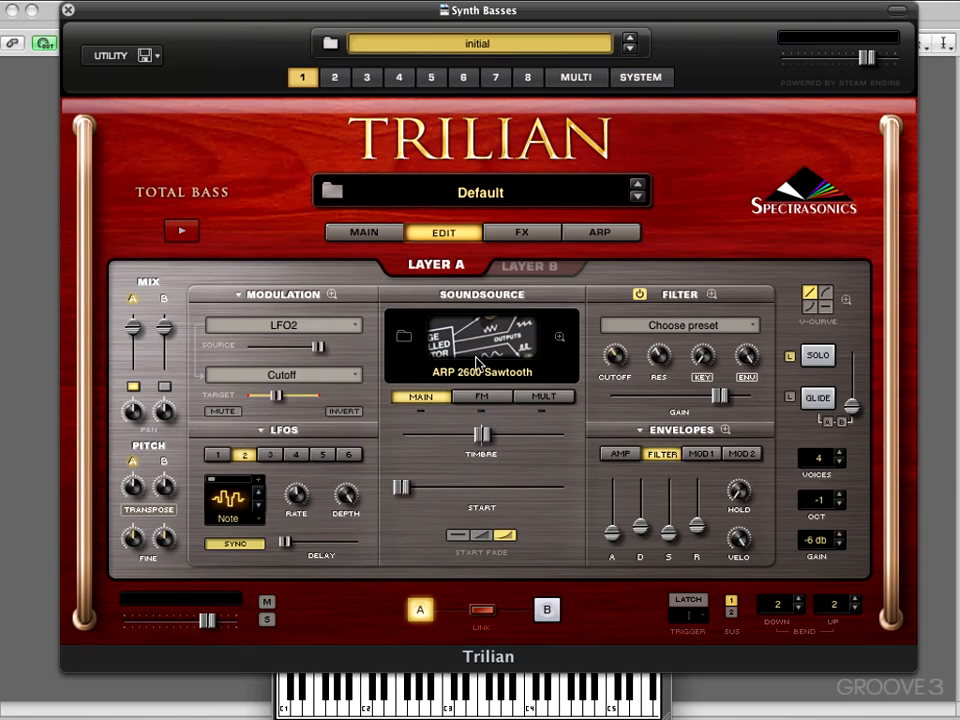
- Lower the filter cutoff and raise LFO2's rate
{"action": "mouse_move", "coordinate": [614, 360]}
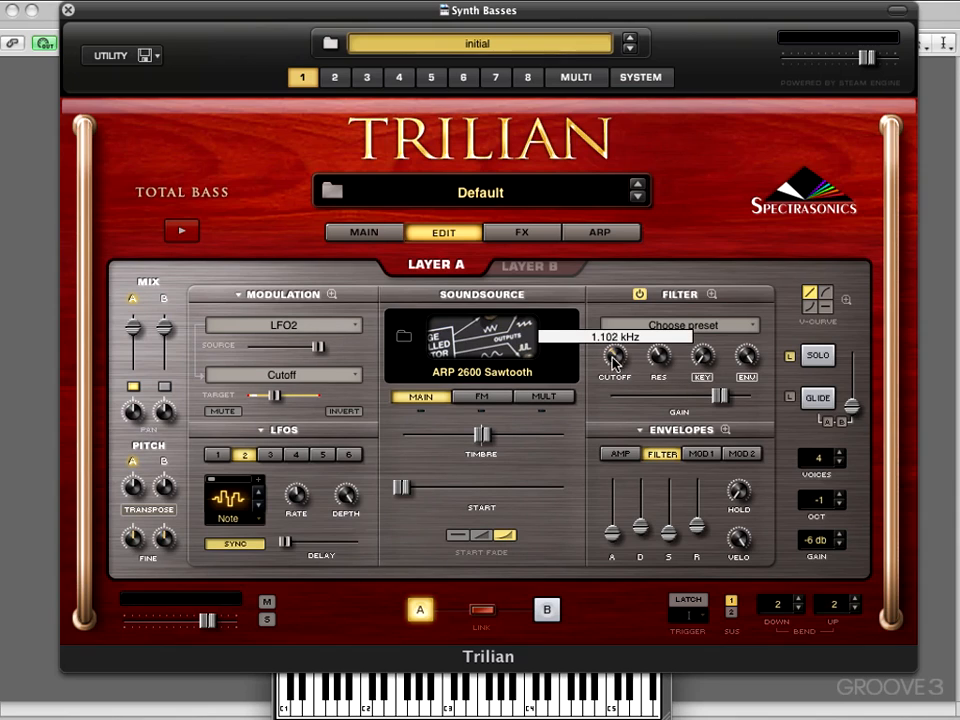
{"action": "left_click_drag", "start_coordinate": [614, 360], "coordinate": [614, 385]}
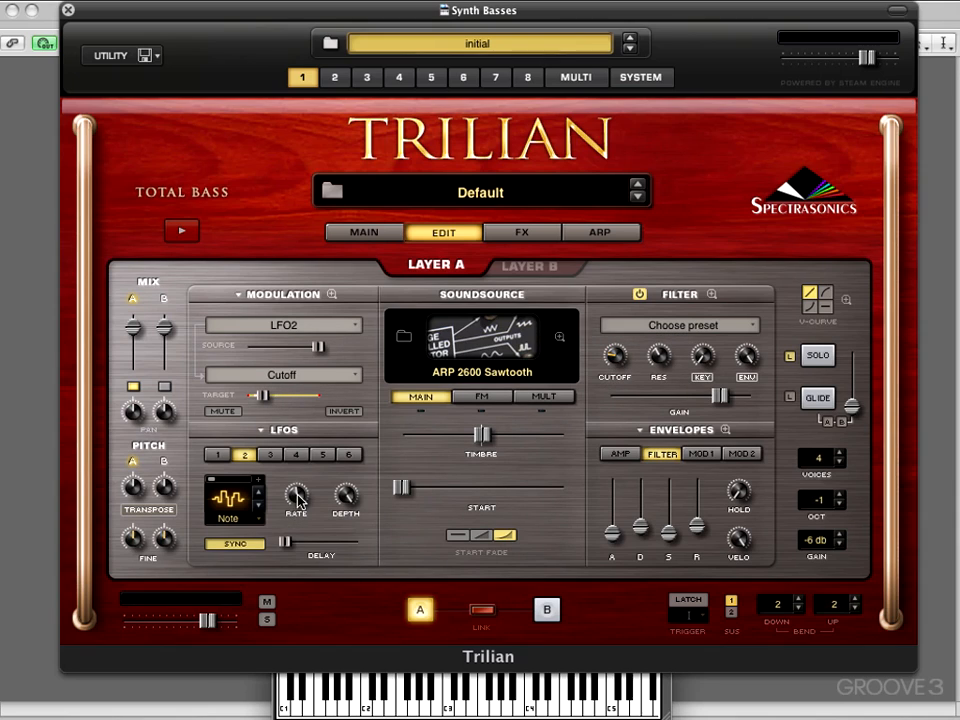
{"action": "left_click_drag", "start_coordinate": [298, 497], "coordinate": [298, 488]}
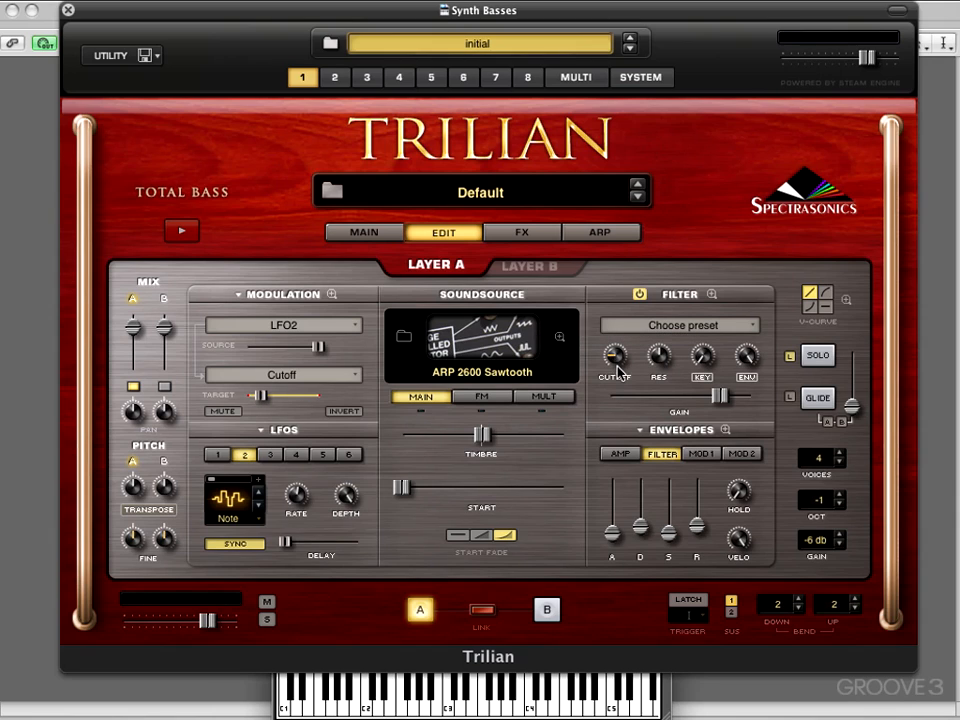
- Nudge the filter cutoff knob slightly
{"action": "mouse_move", "coordinate": [617, 362]}
{"action": "left_click_drag", "start_coordinate": [617, 360], "coordinate": [619, 370]}
{"action": "mouse_move", "coordinate": [615, 358]}
{"action": "left_mouse_down"}
{"action": "mouse_move", "coordinate": [617, 368]}
{"action": "mouse_move", "coordinate": [618, 358]}
{"action": "left_mouse_up"}
- Try LFO2's decaying waveform with a lower rate, then return to the random stepped waveform
{"action": "left_click", "coordinate": [260, 506]}
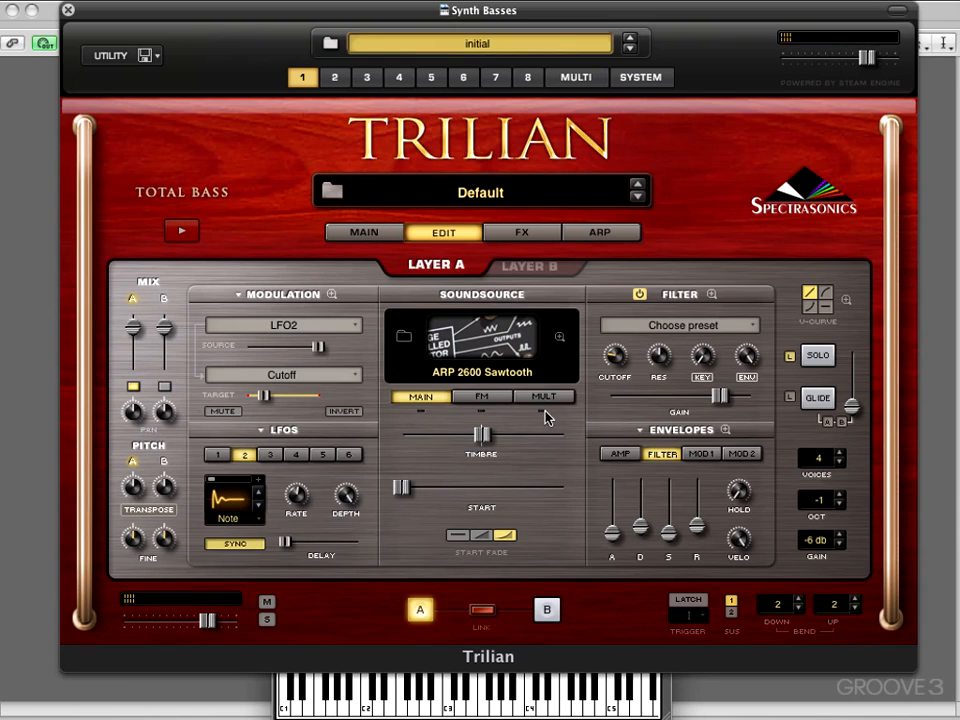
{"action": "left_click_drag", "start_coordinate": [296, 488], "coordinate": [289, 500]}
{"action": "left_click", "coordinate": [260, 510]}
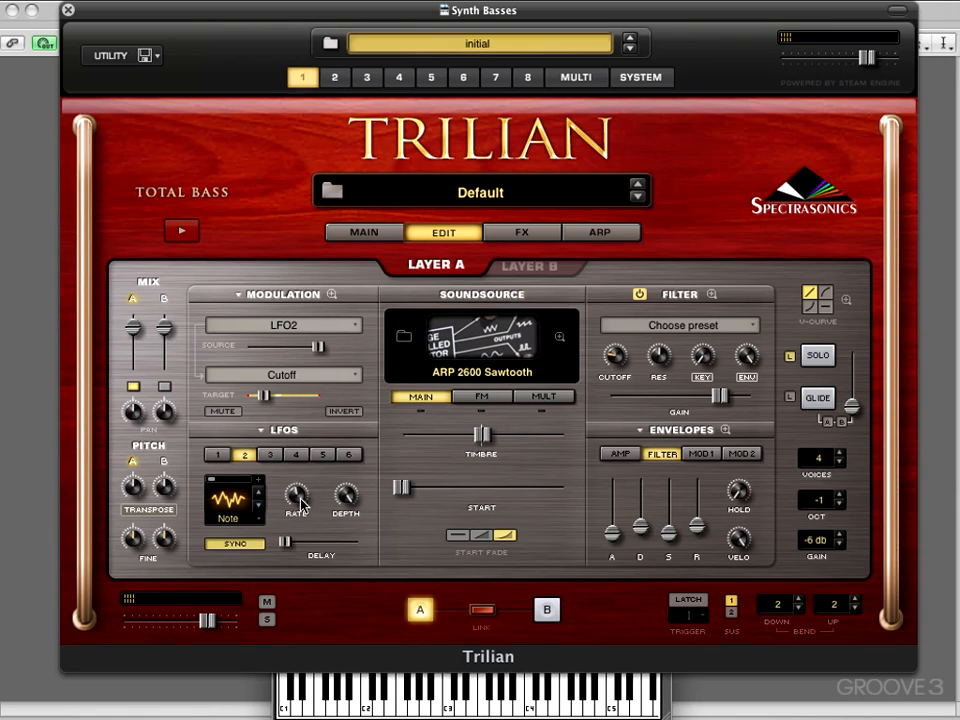
{"action": "mouse_move", "coordinate": [298, 493]}
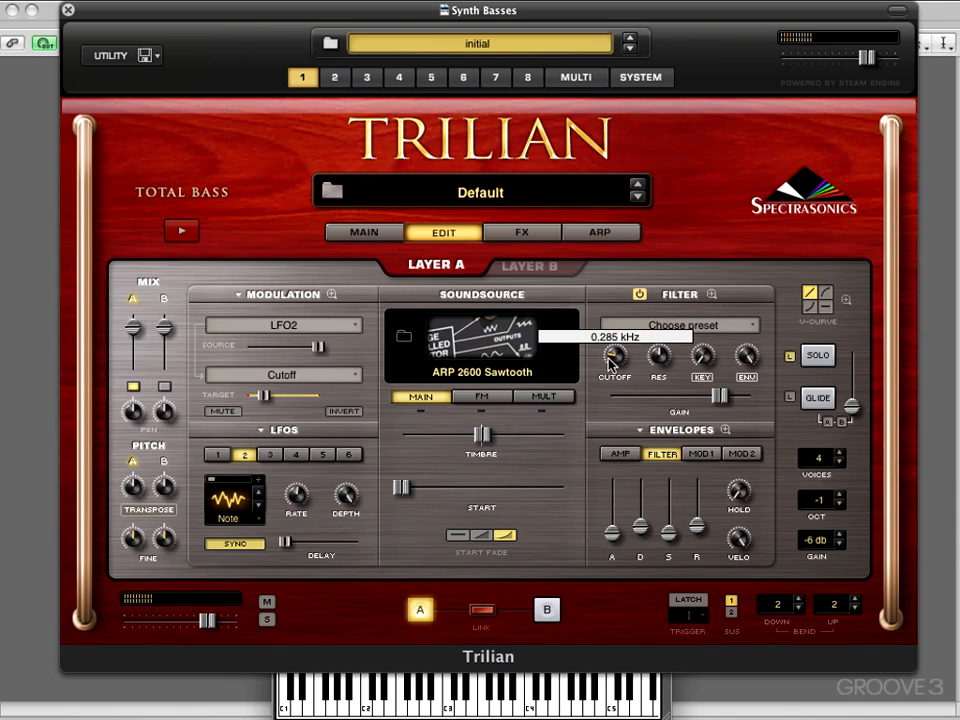
- Change the modulation target to Amp Pan
{"action": "left_click", "coordinate": [286, 376]}
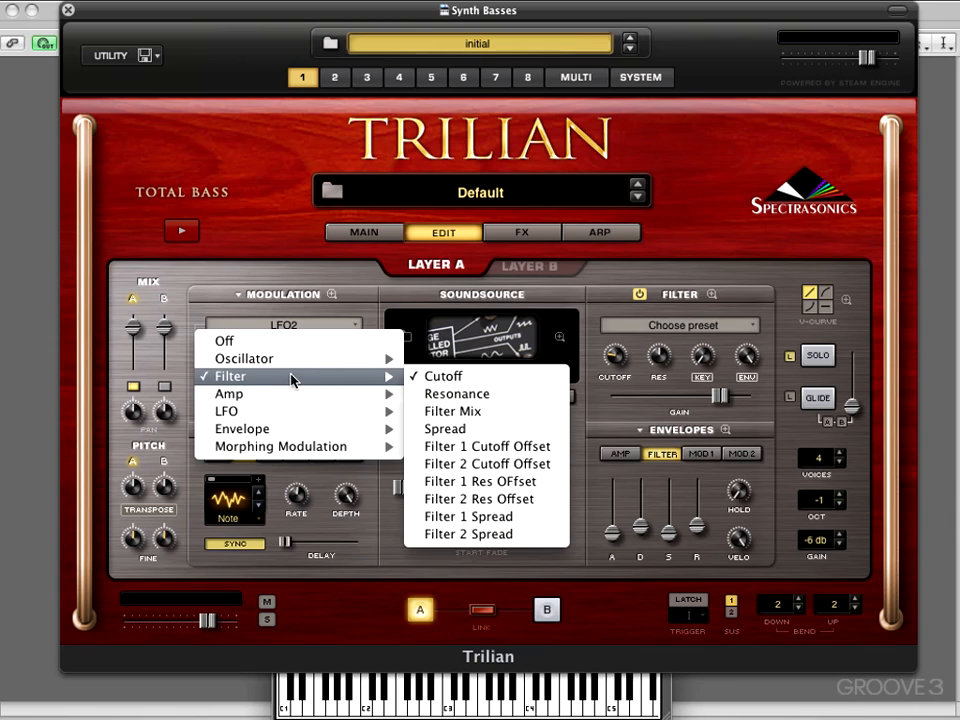
{"action": "mouse_move", "coordinate": [300, 394]}
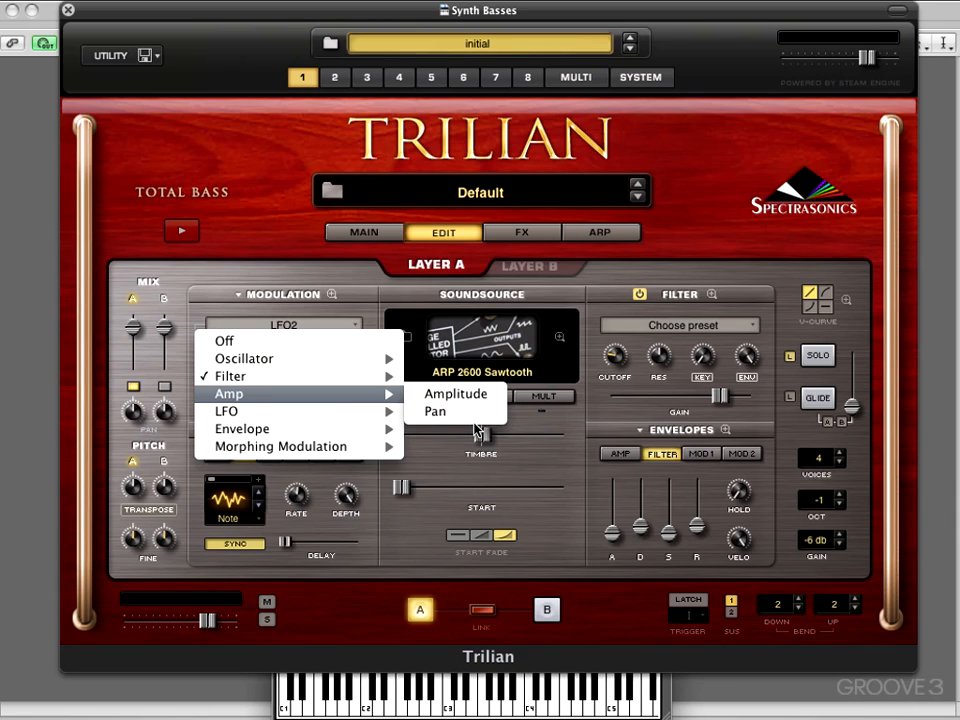
{"action": "left_click", "coordinate": [436, 412]}
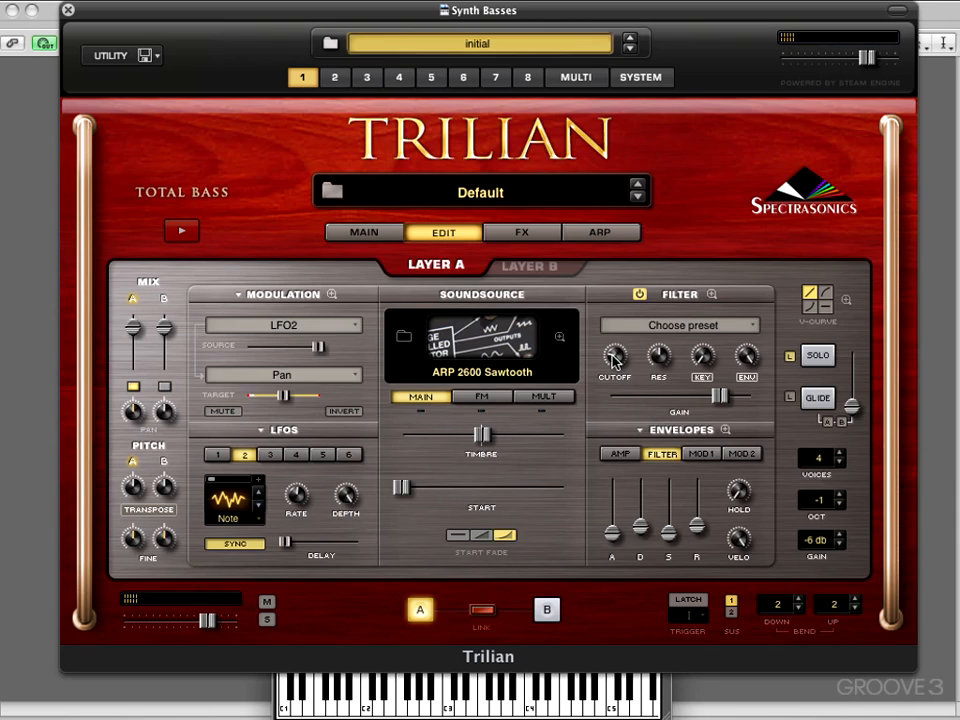
- Raise the filter cutoff and adjust LFO2's rate slightly
{"action": "left_click_drag", "start_coordinate": [614, 356], "coordinate": [615, 311]}
{"action": "left_click_drag", "start_coordinate": [295, 493], "coordinate": [291, 494]}
- Load the Modular Effect LFO preset into LFO2
{"action": "left_click", "coordinate": [262, 432]}
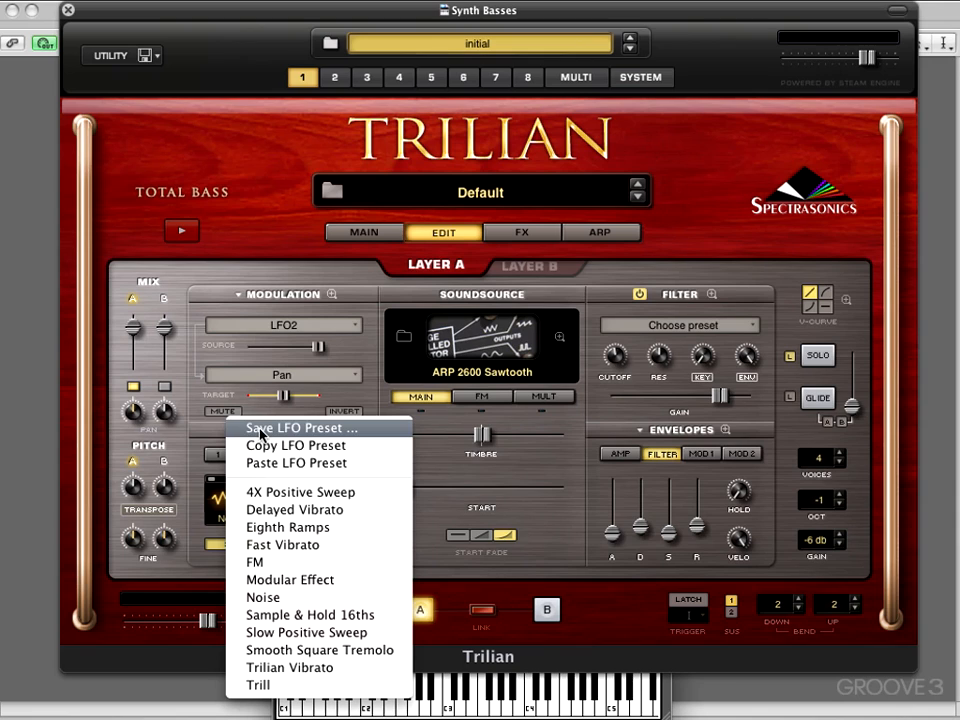
{"action": "left_click", "coordinate": [281, 579]}
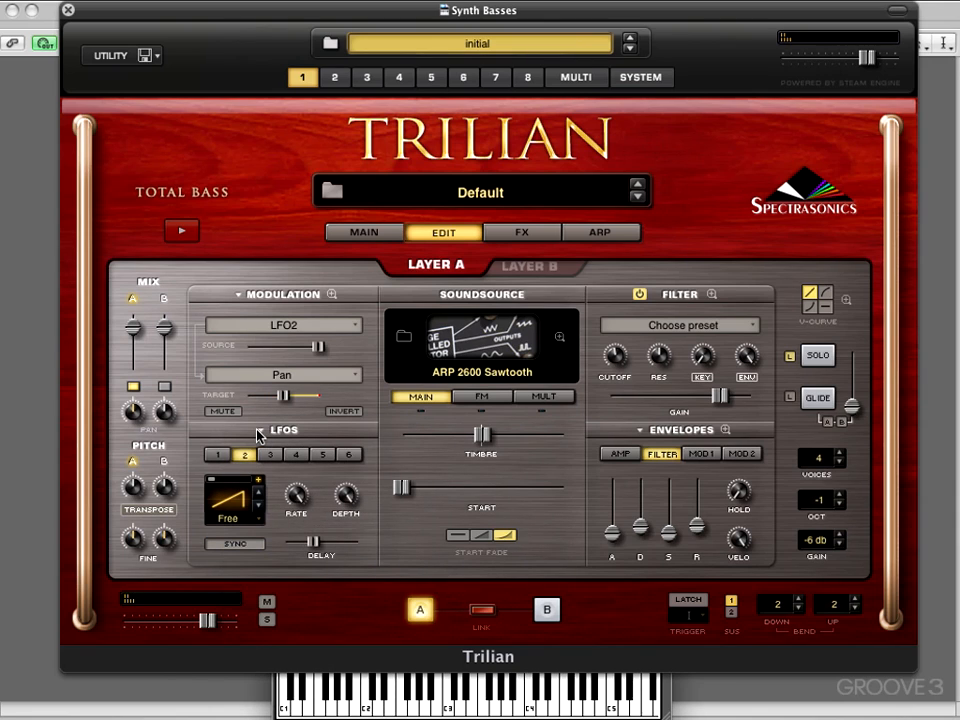
- Load the Delayed Vibrato LFO preset into LFO2
{"action": "left_click", "coordinate": [260, 432]}
{"action": "left_click", "coordinate": [279, 517]}
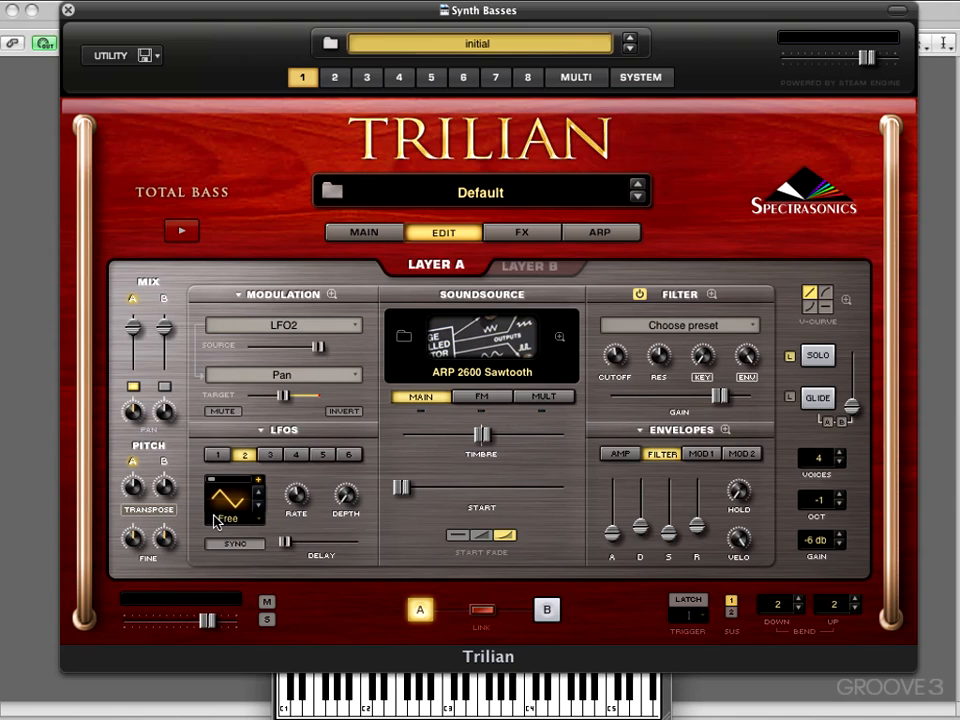
- Lower LFO2's rate and raise its depth to 0.245
{"action": "left_click_drag", "start_coordinate": [298, 503], "coordinate": [280, 523]}
{"action": "left_click_drag", "start_coordinate": [348, 494], "coordinate": [335, 407]}
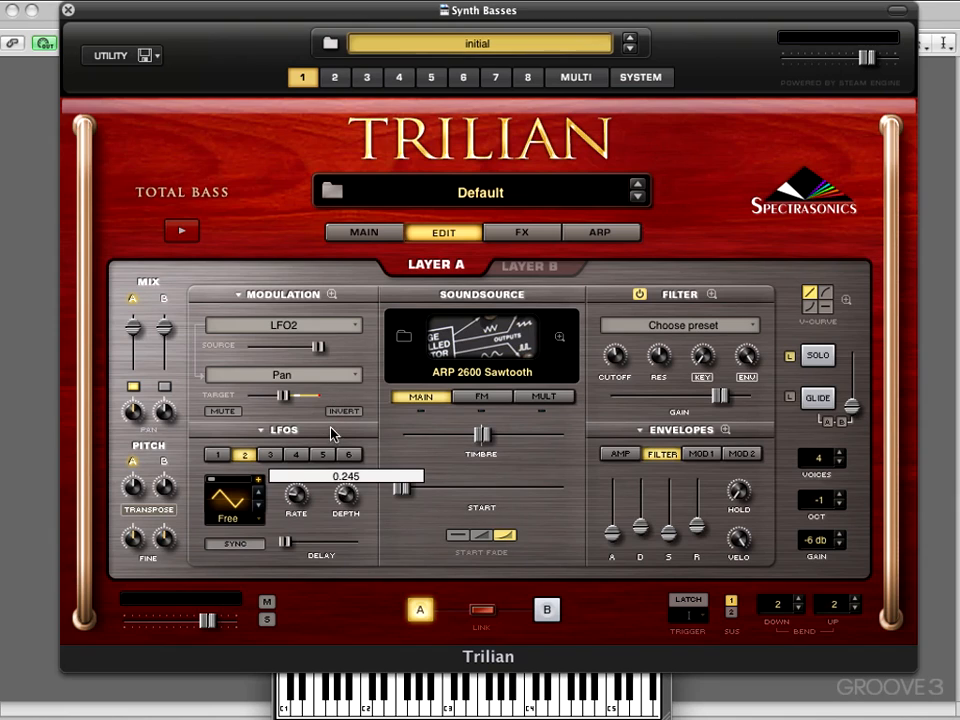
{"action": "left_click_drag", "start_coordinate": [331, 357], "coordinate": [325, 350]}
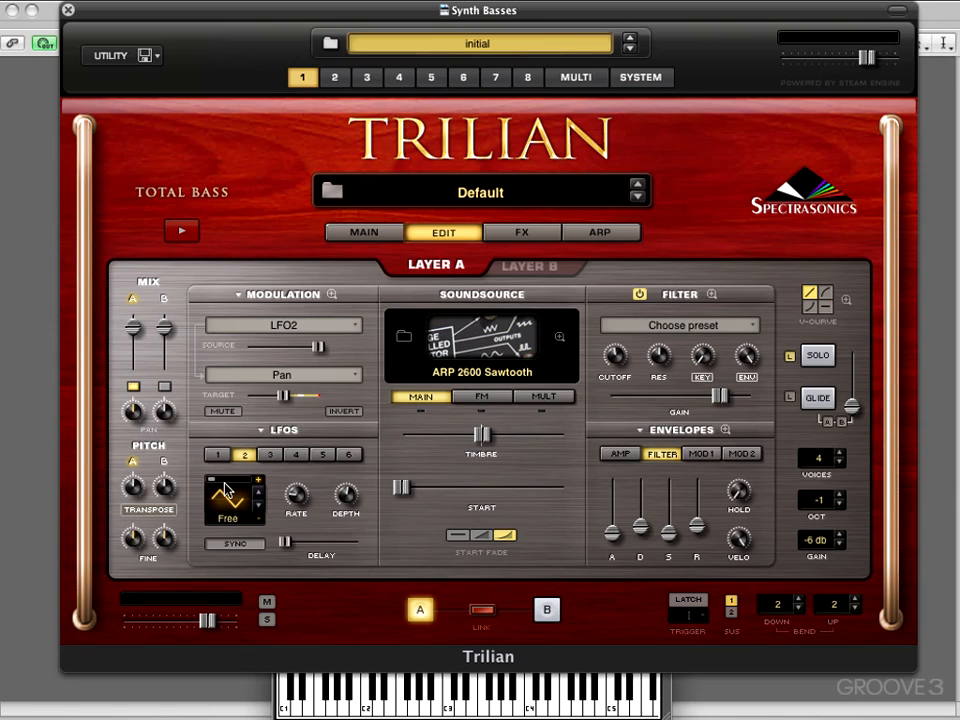
{"action": "mouse_move", "coordinate": [212, 487]}
{"action": "left_mouse_down"}
{"action": "mouse_move", "coordinate": [241, 487]}
{"action": "mouse_move", "coordinate": [207, 484]}
{"action": "left_mouse_up"}
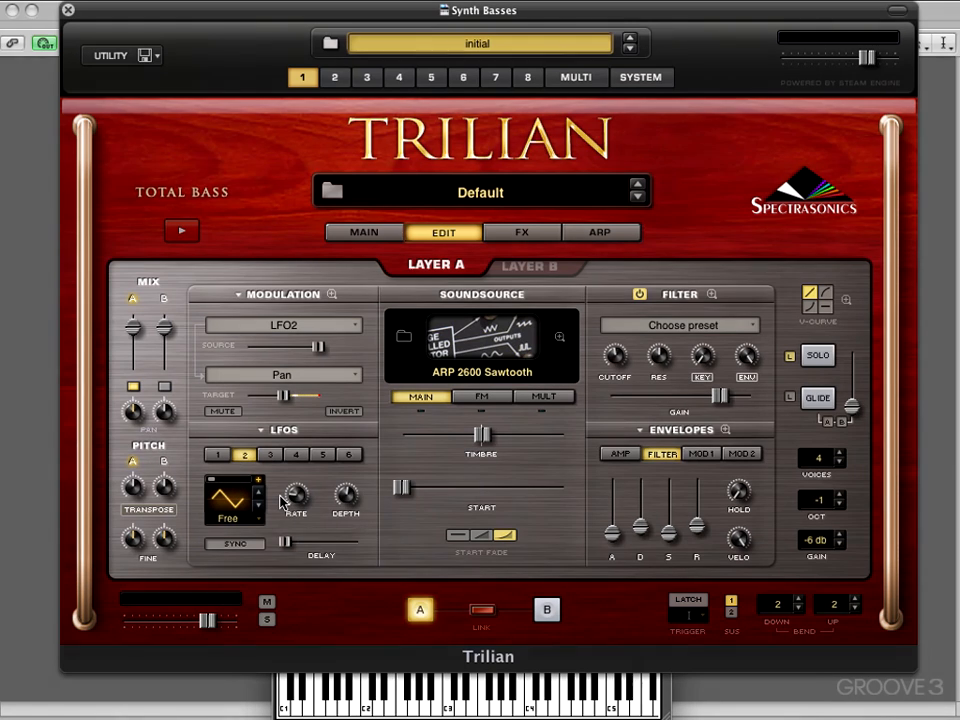